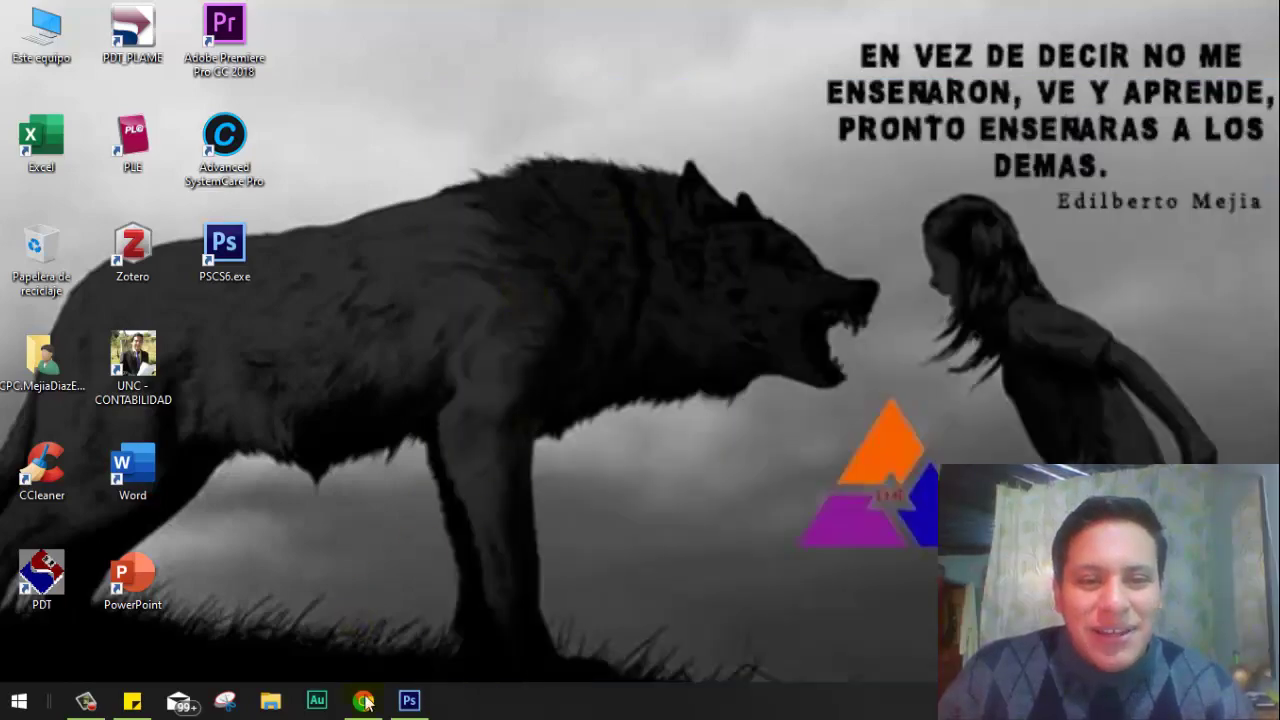
# Bring the Chrome window with the YouTube channel's seven playlists to the front.
pyautogui.click(364, 701)
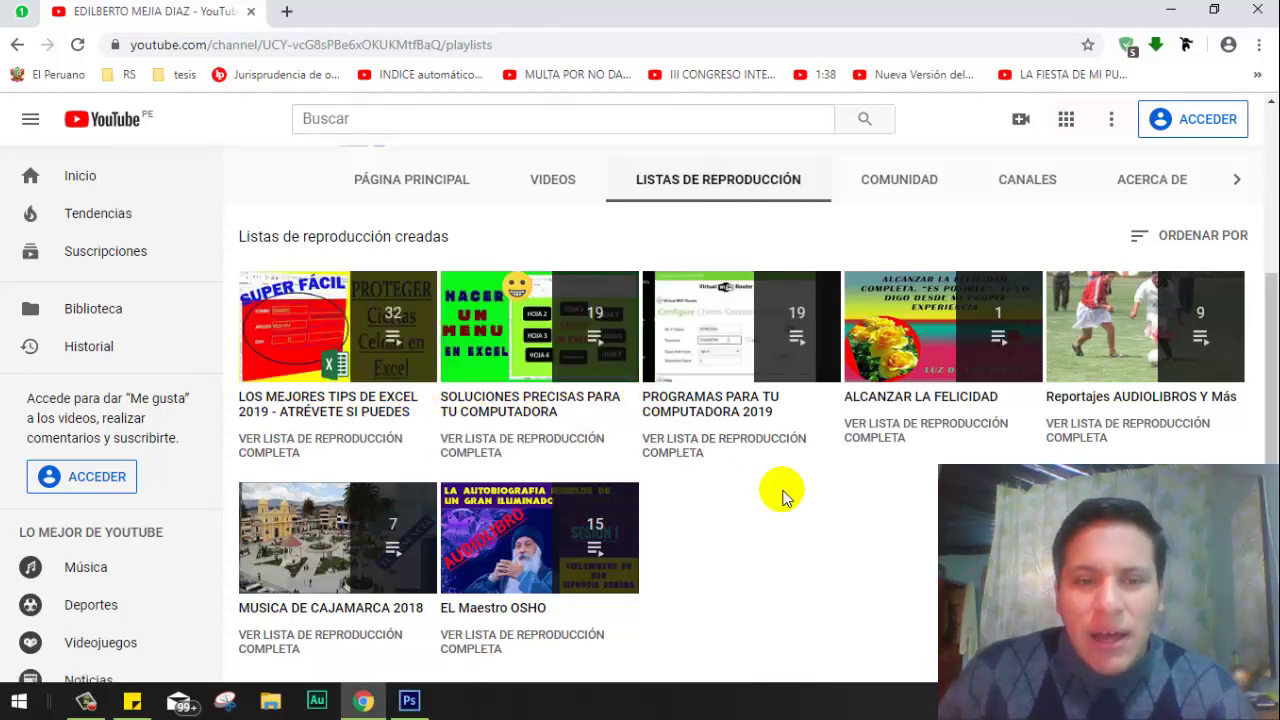
# Scroll the YouTube channel page back to the top and minimise Chrome.
pyautogui.scroll(-1, 782, 497)
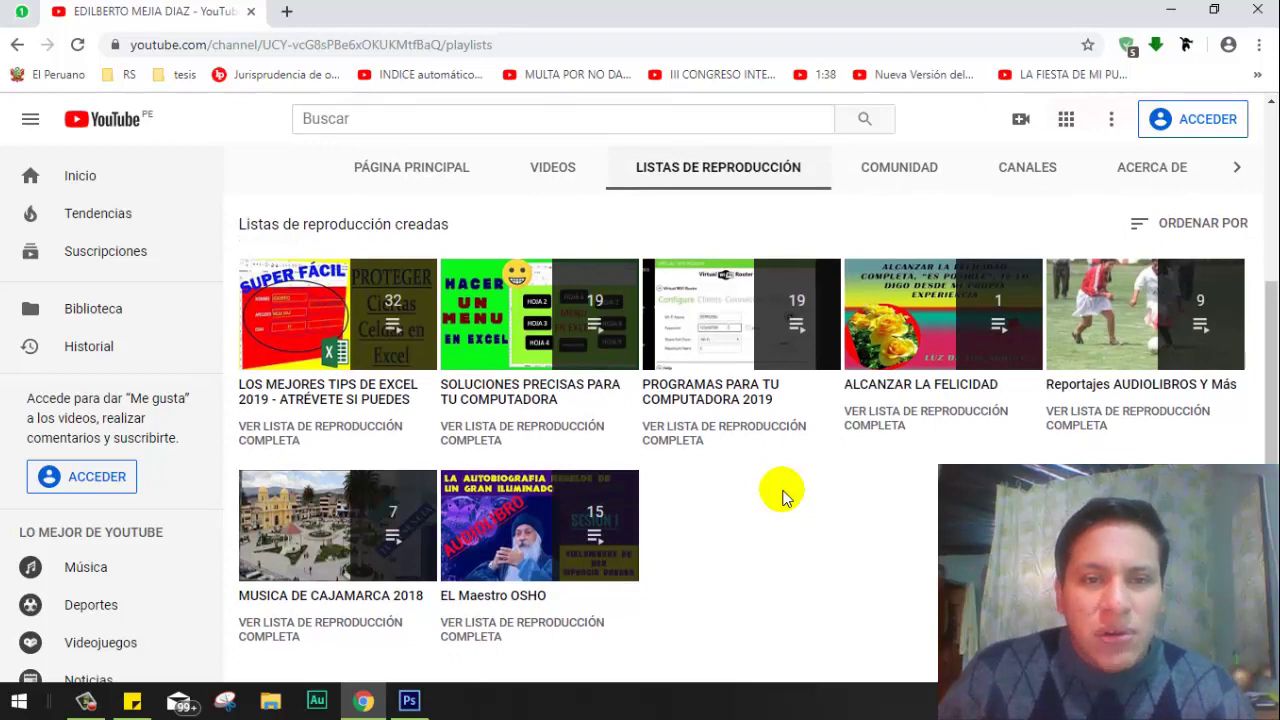
pyautogui.scroll(3, 782, 497)
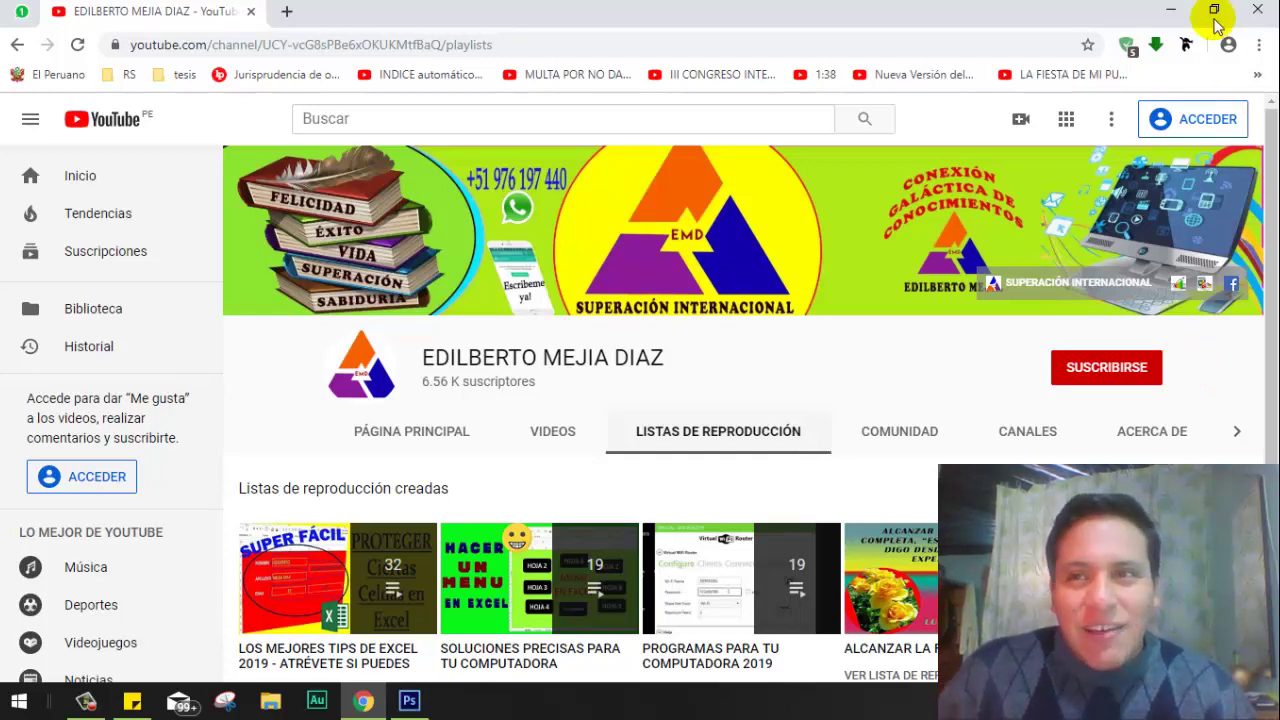
pyautogui.click(1172, 10)
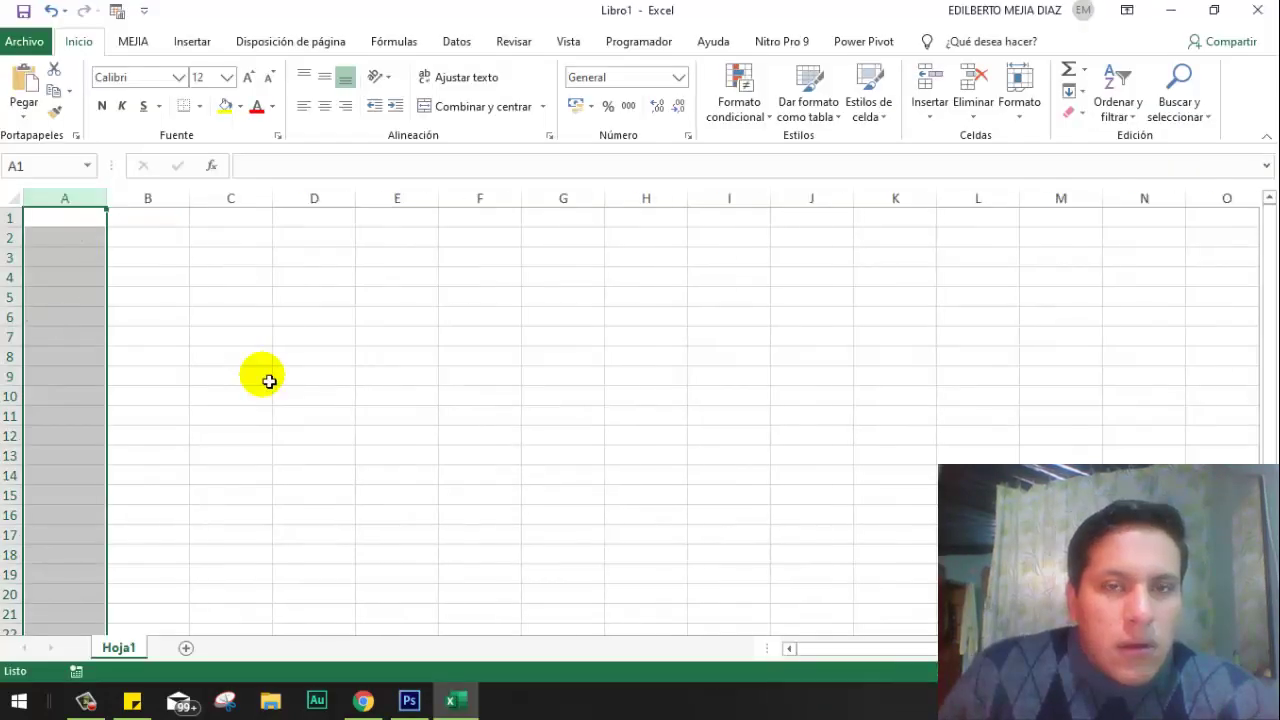
# Enter the first sample numbers in A2:A10, from 56 down to 2434.
pyautogui.click(265, 378)
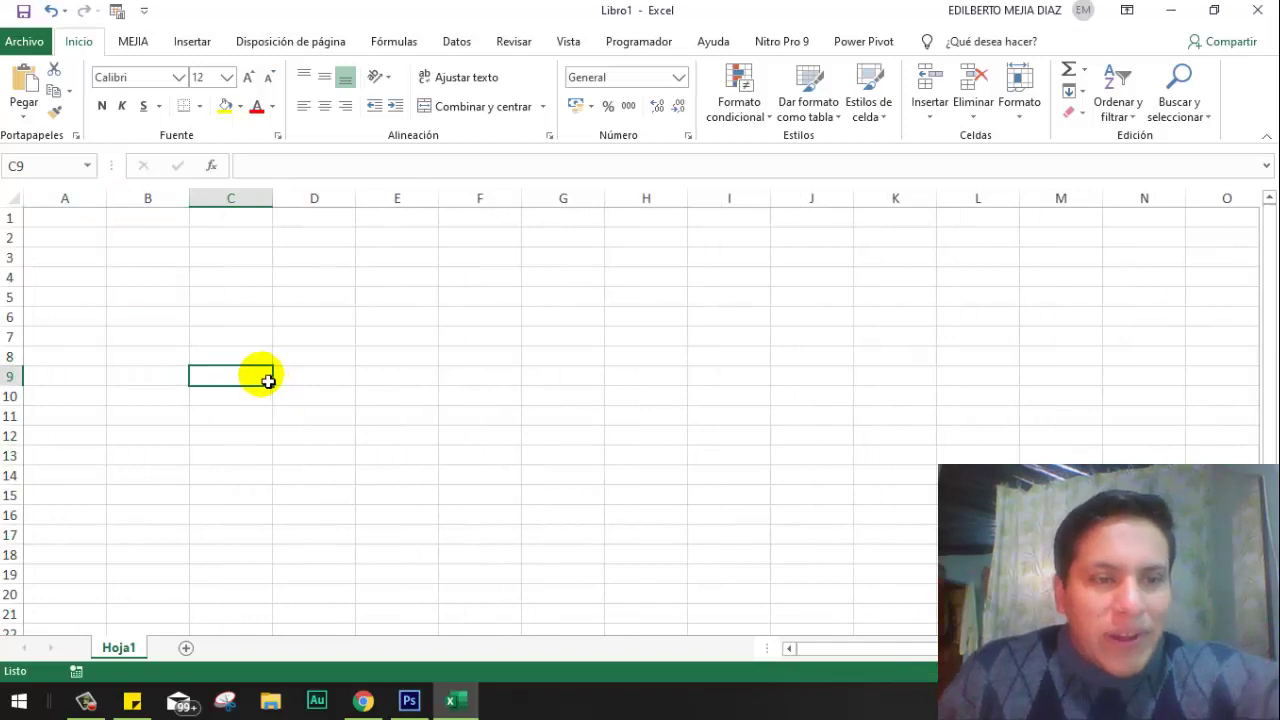
pyautogui.click(83, 246)
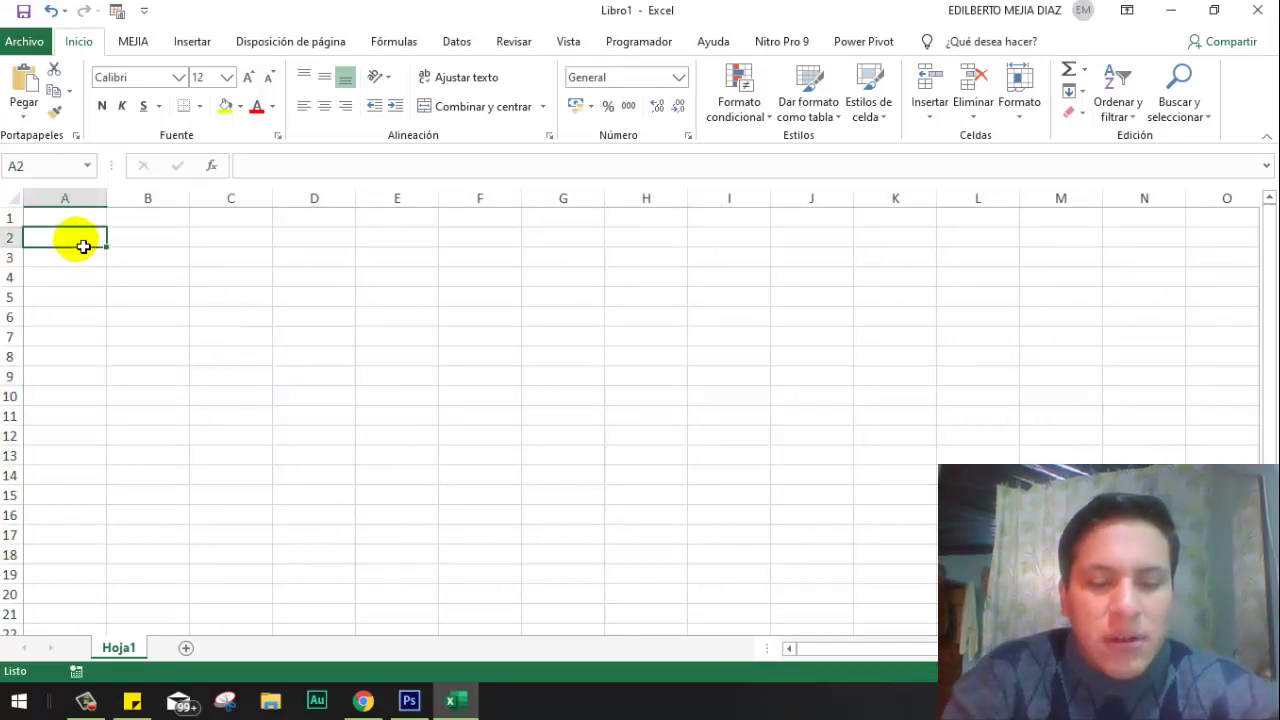
pyautogui.write('2434')
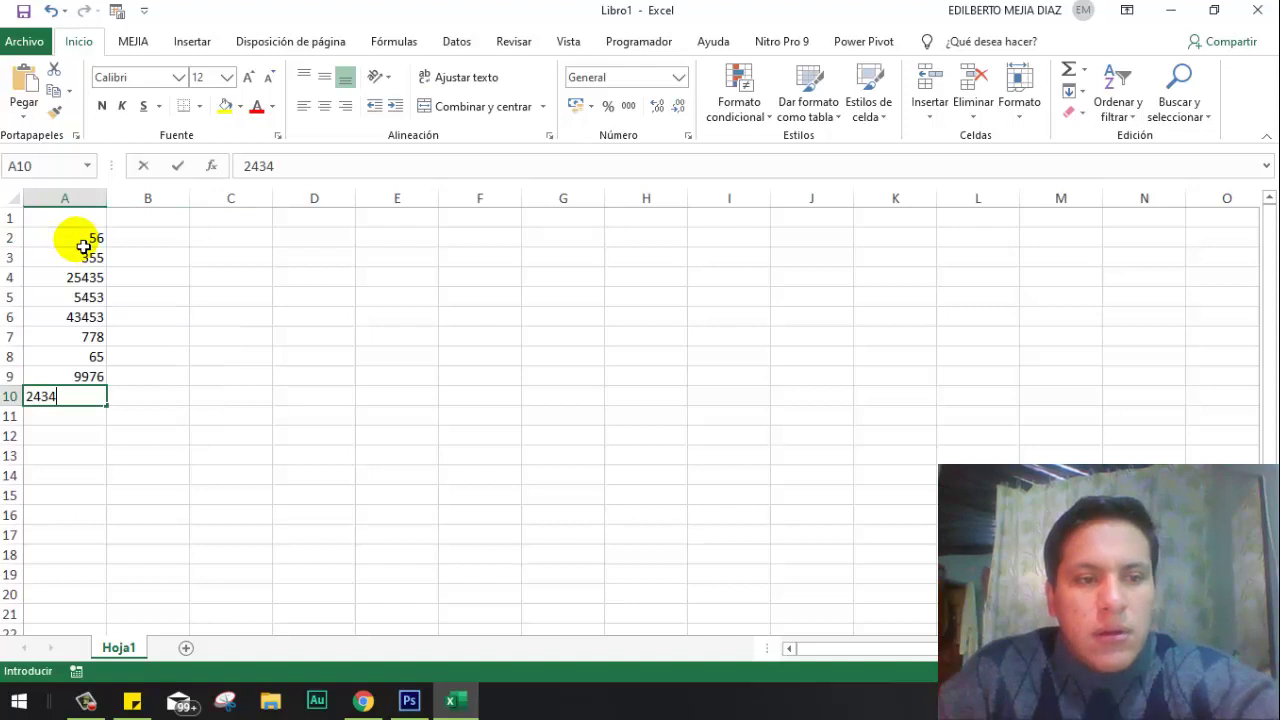
pyautogui.press('Return')
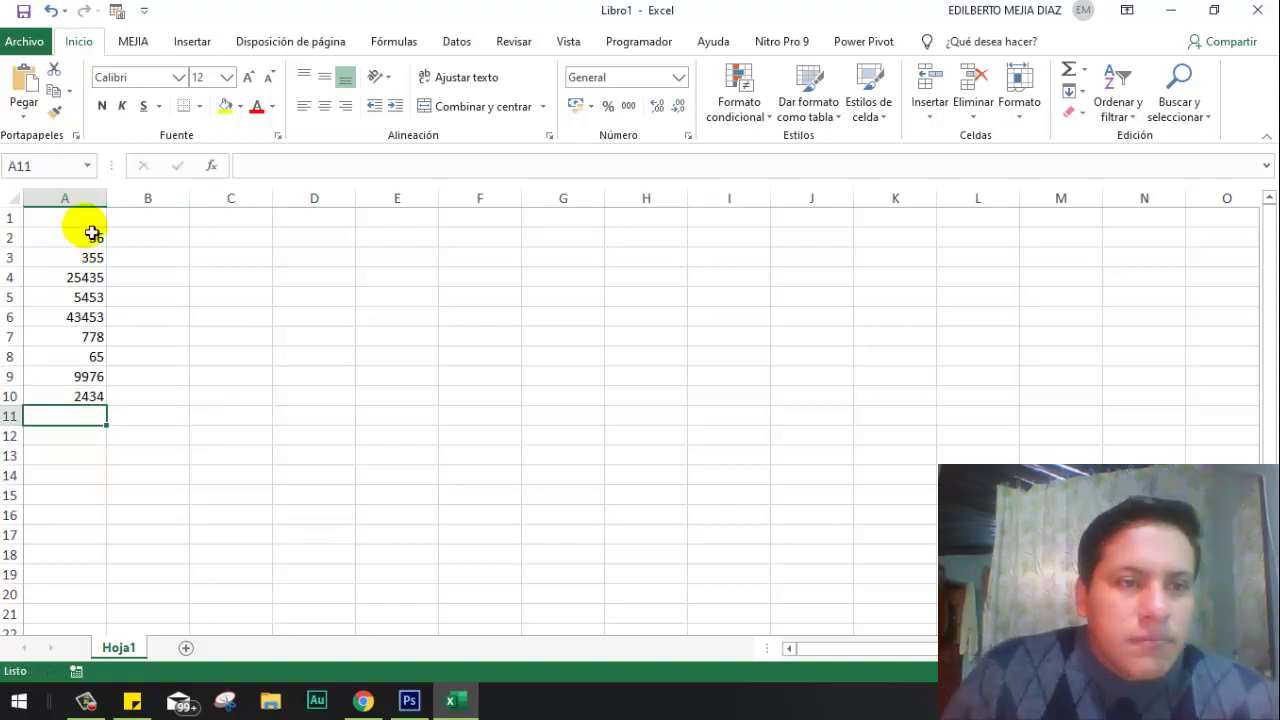
pyautogui.click(88, 199)
pyautogui.click(77, 236)
# Make A4 and A9 negative so they read -25435 and -9976.
pyautogui.click(57, 277)
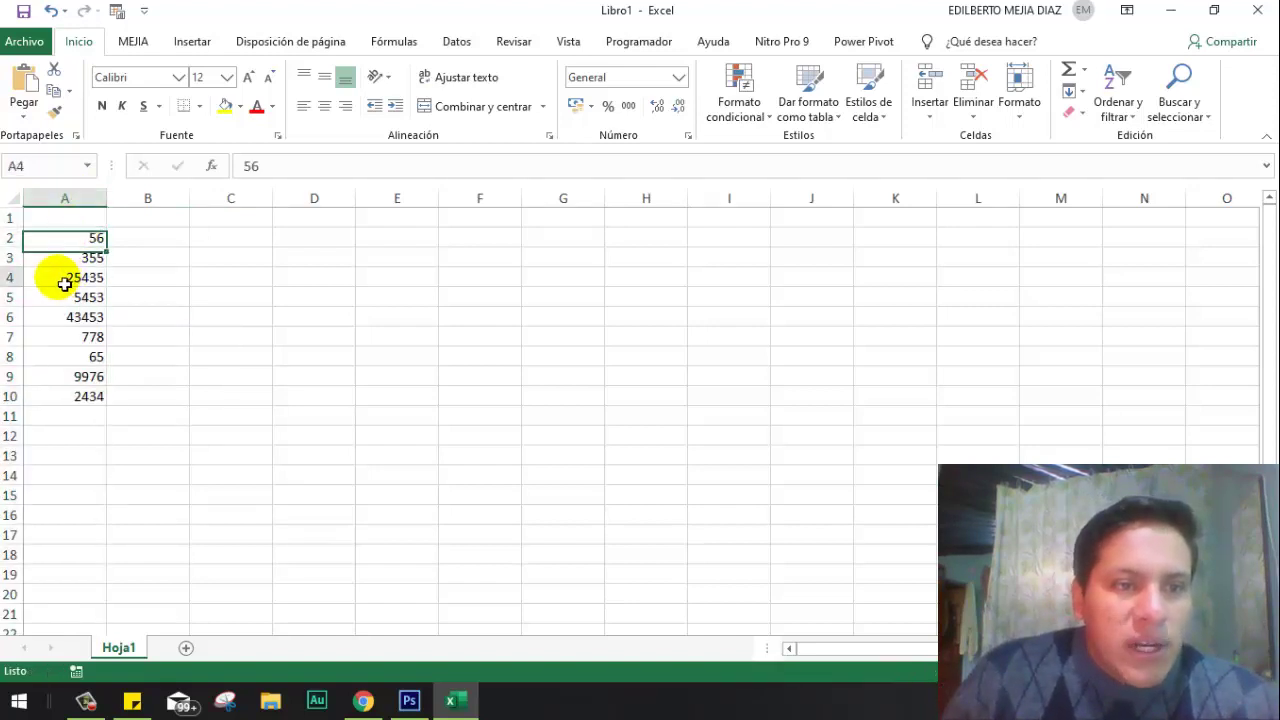
pyautogui.write('-')
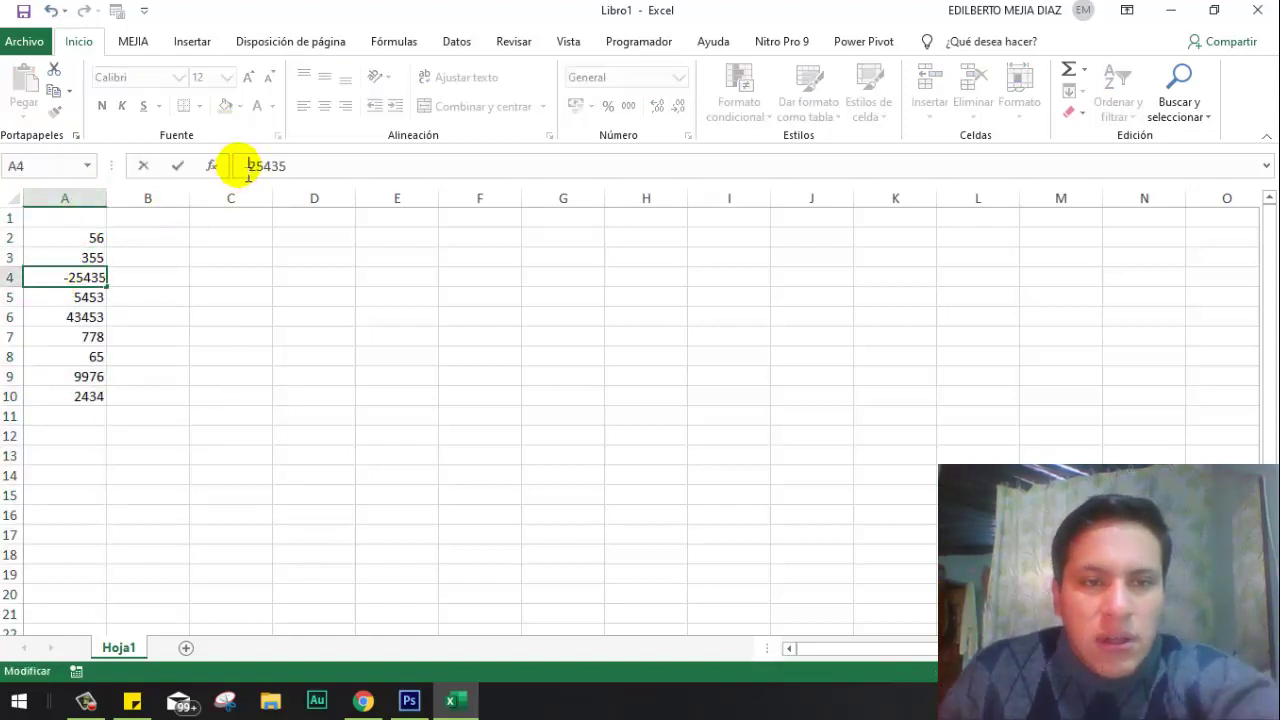
pyautogui.click(65, 346)
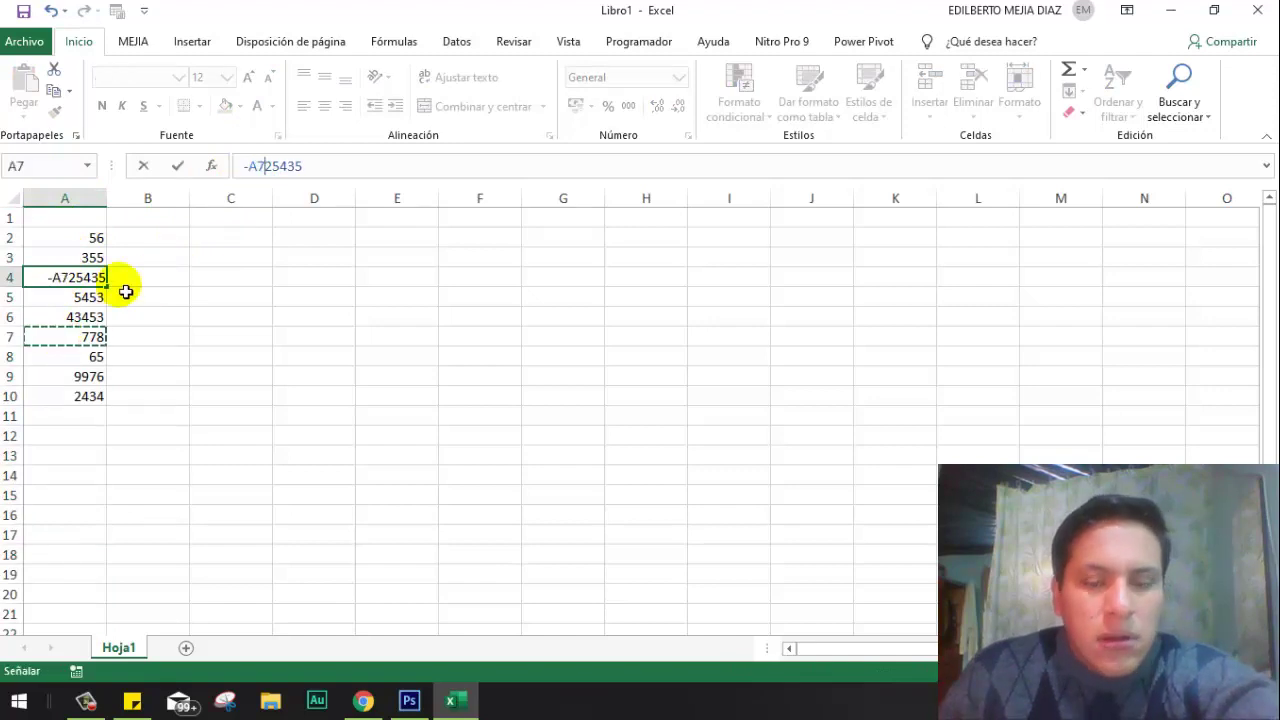
pyautogui.press('BackSpace')
pyautogui.press('BackSpace')
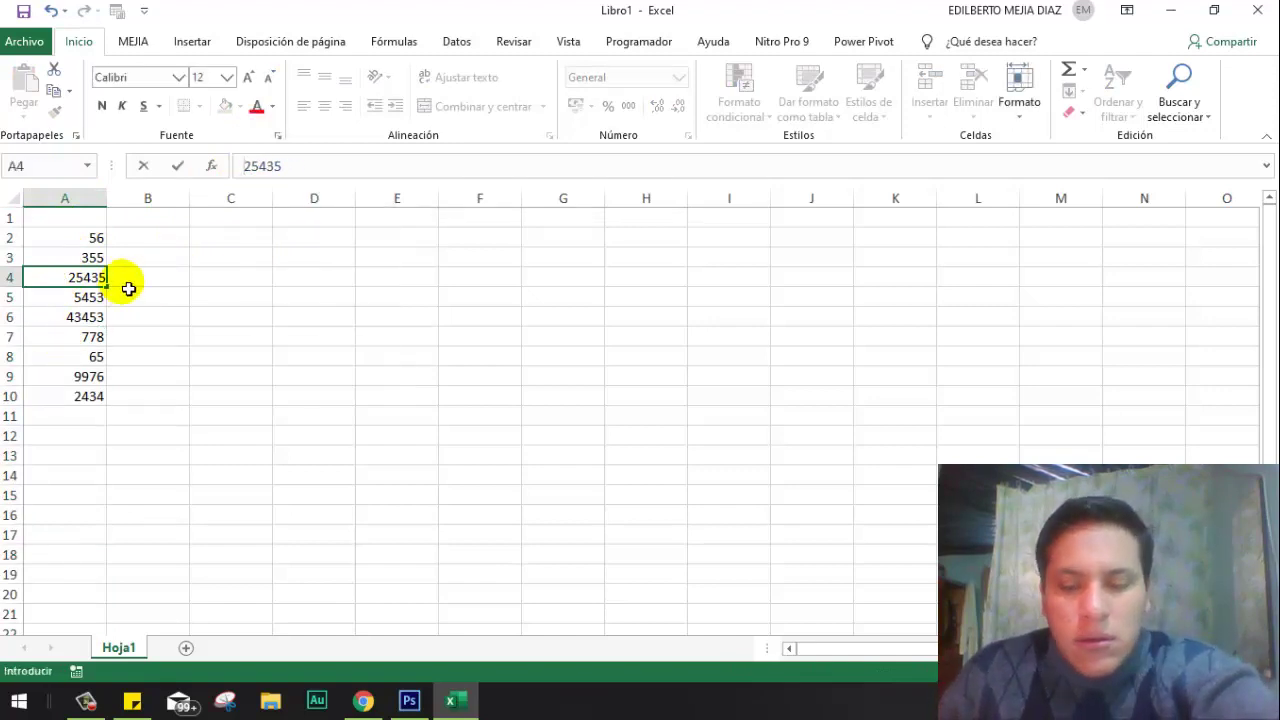
pyautogui.press('Return')
pyautogui.click(87, 375)
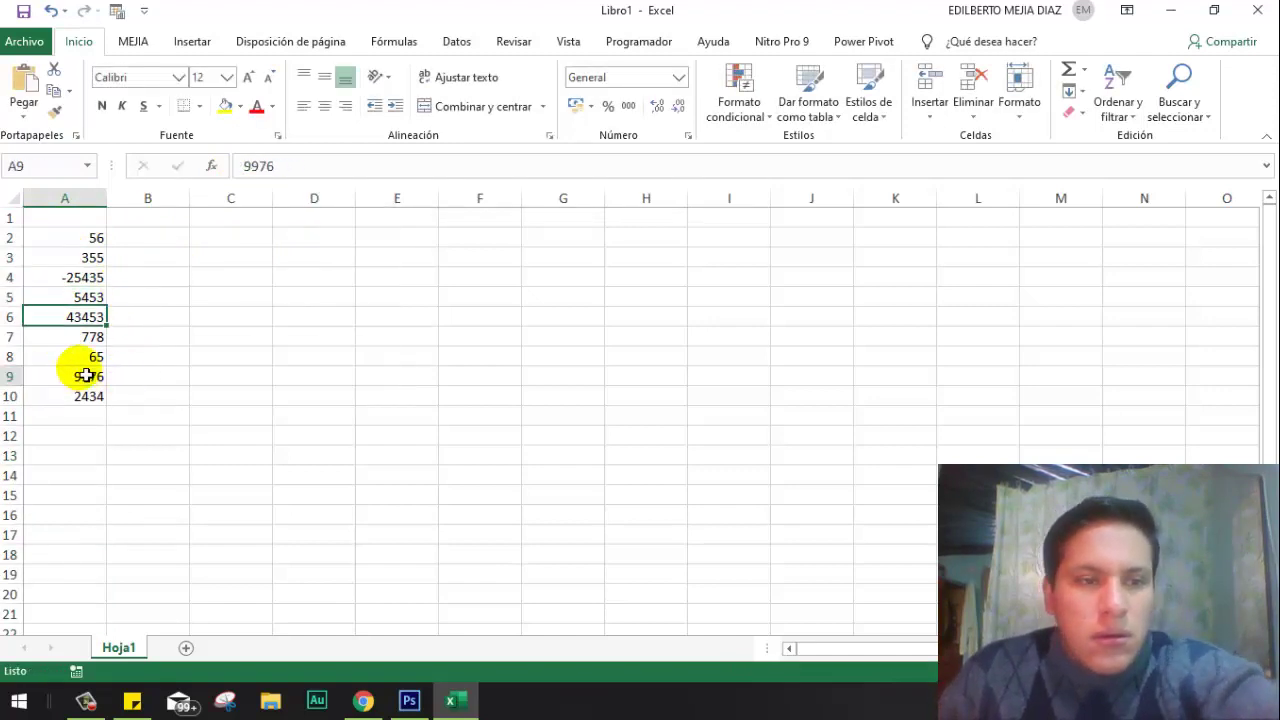
pyautogui.click(248, 166)
pyautogui.write('-')
pyautogui.press('Return')
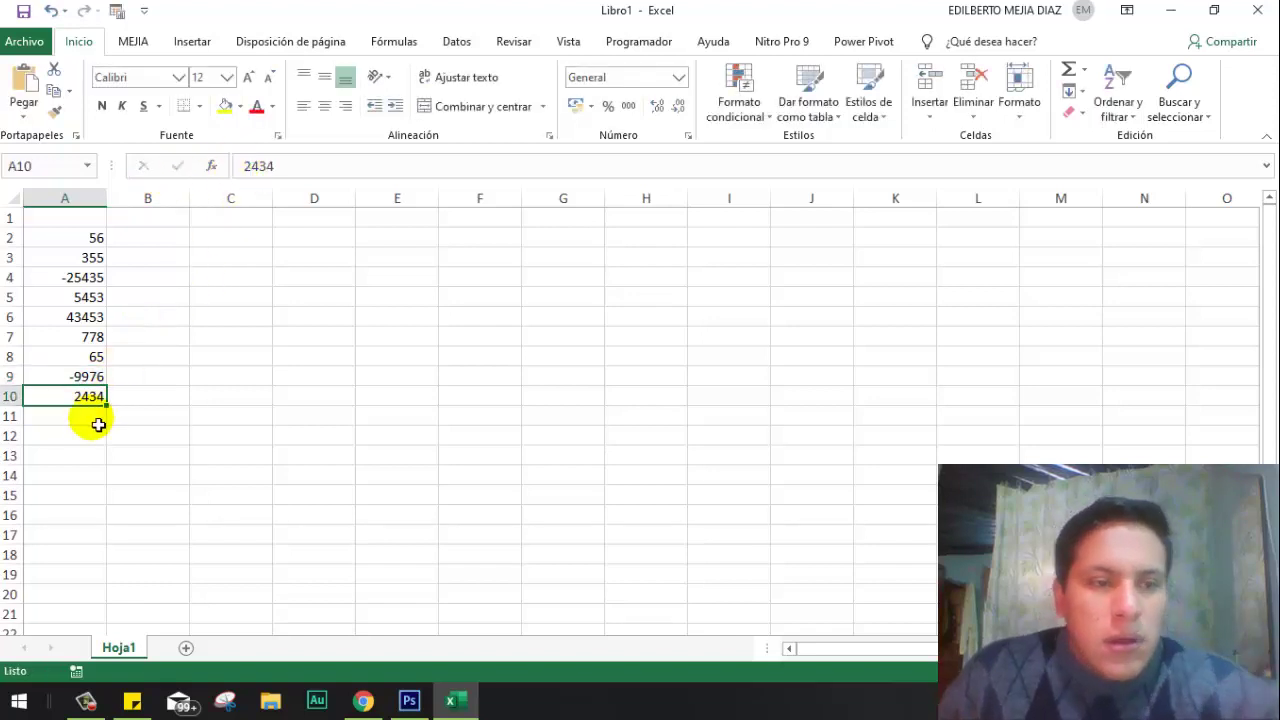
# Add -34.5645 in A11 and 25.45 in A12.
pyautogui.click(97, 422)
pyautogui.write('-')
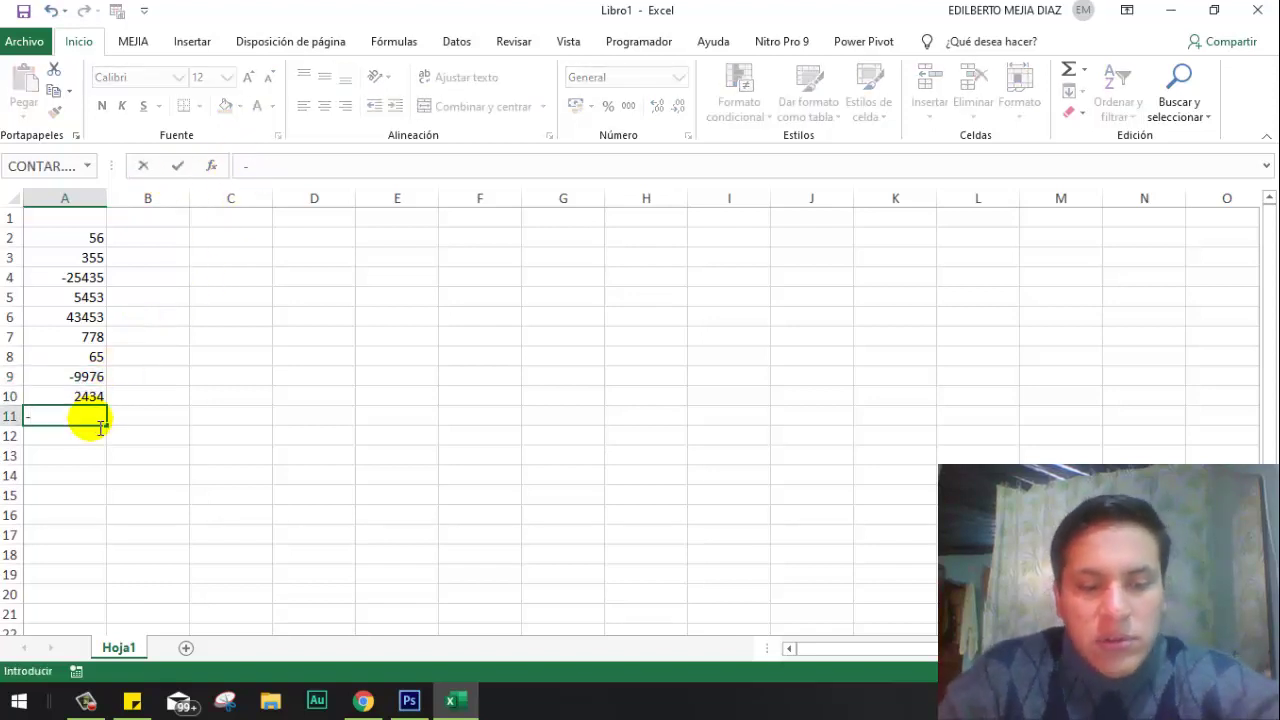
pyautogui.write('34.5645')
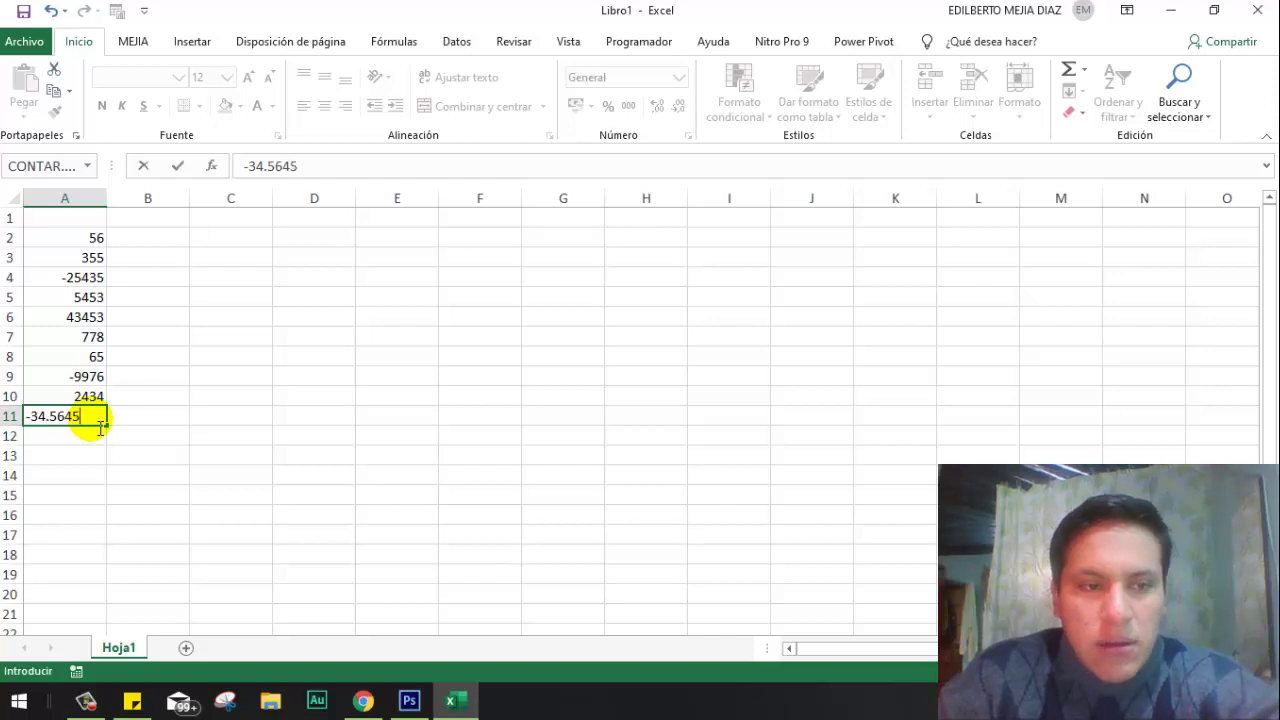
pyautogui.press('Return')
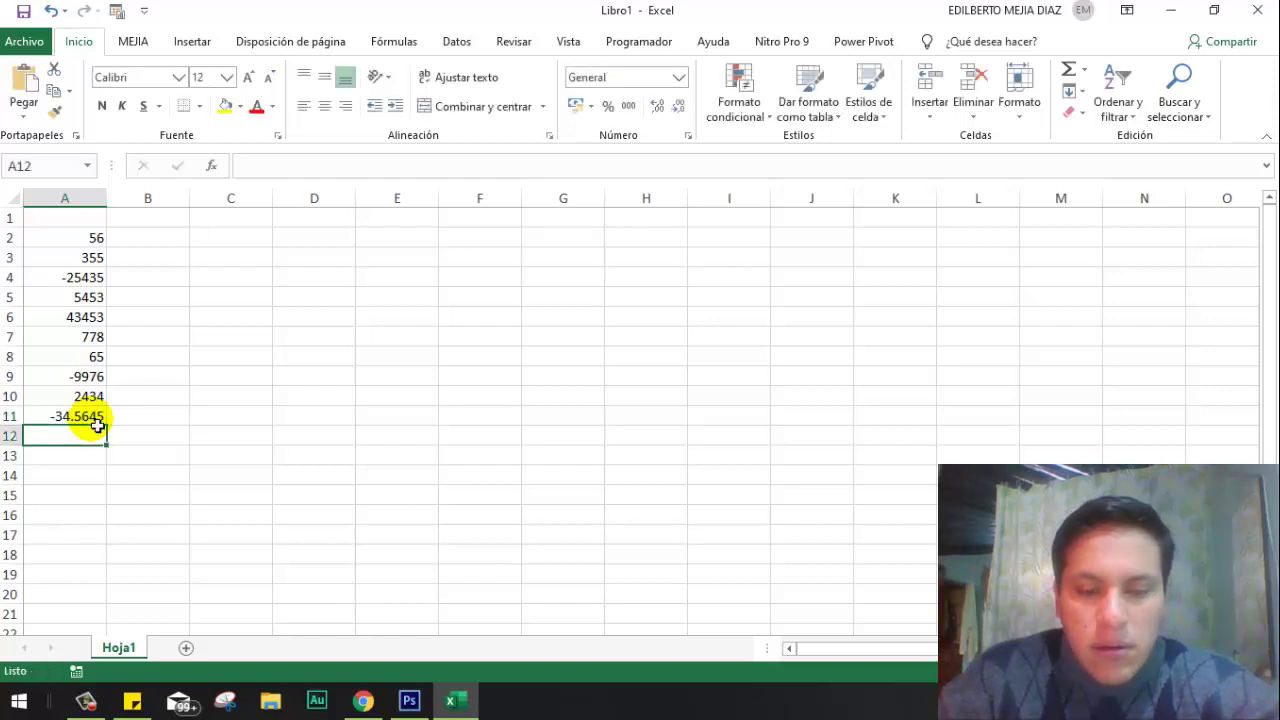
pyautogui.write('25.45')
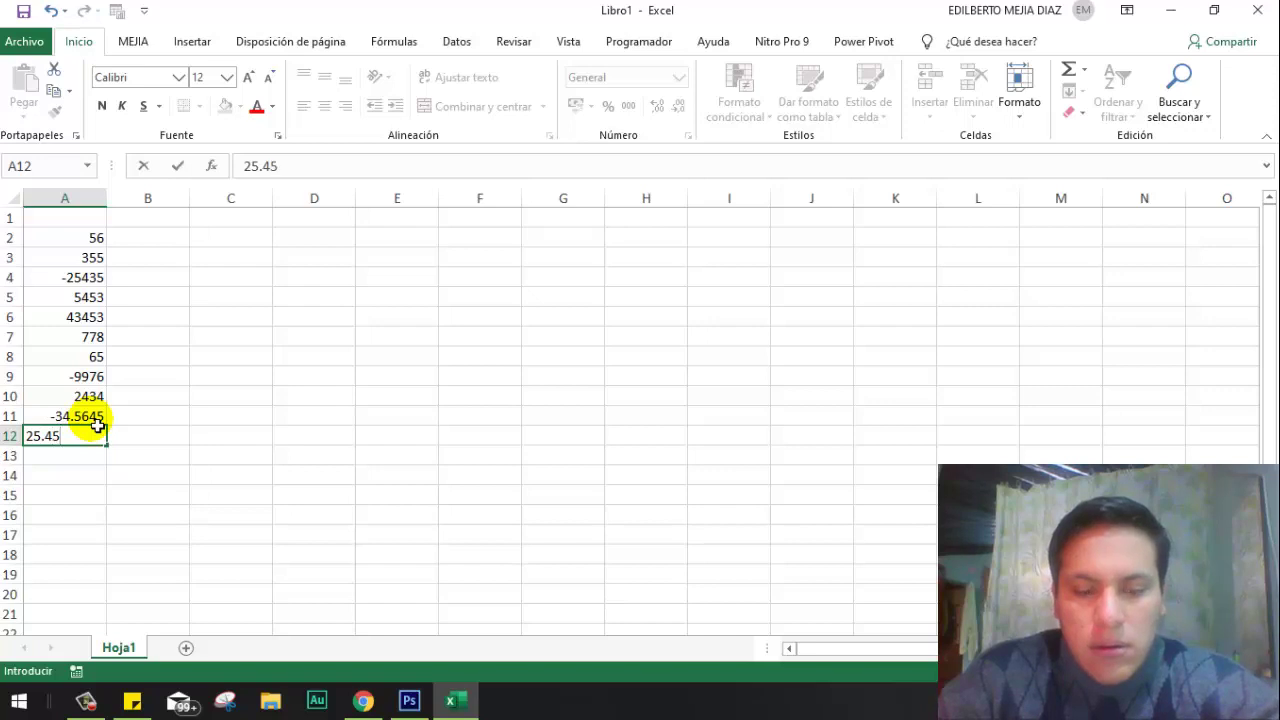
pyautogui.press('Return')
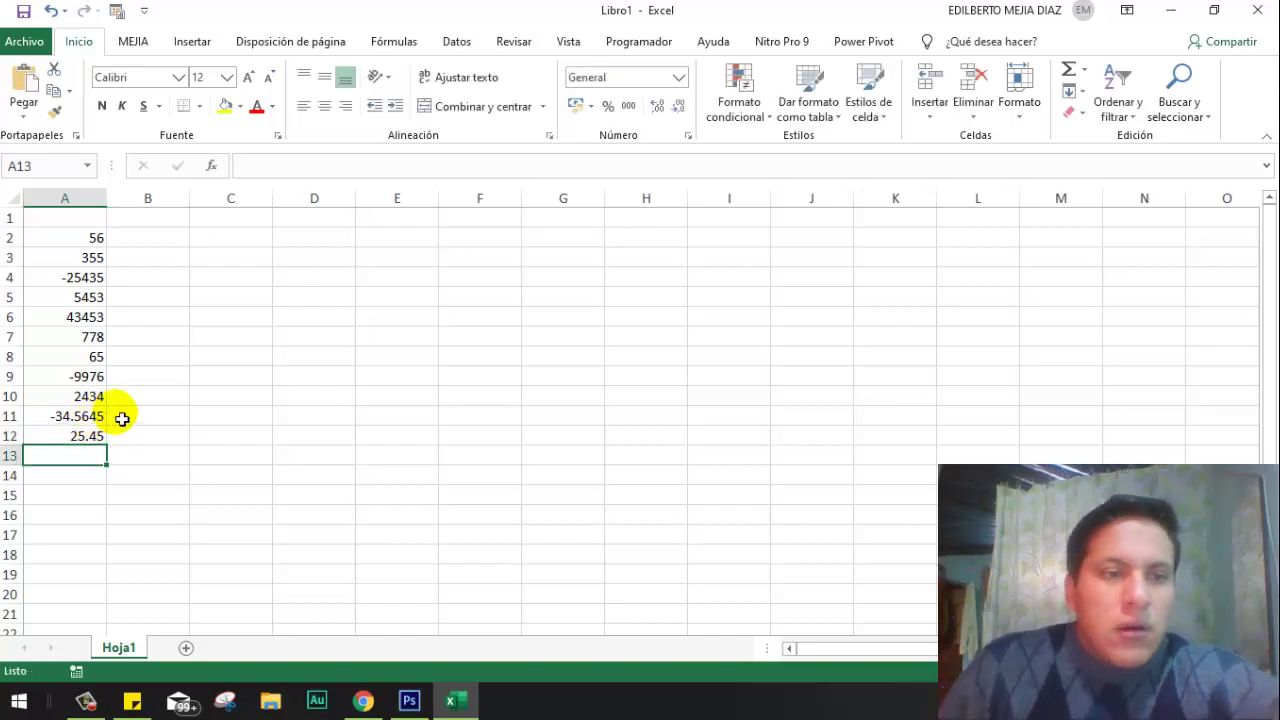
pyautogui.click(232, 395)
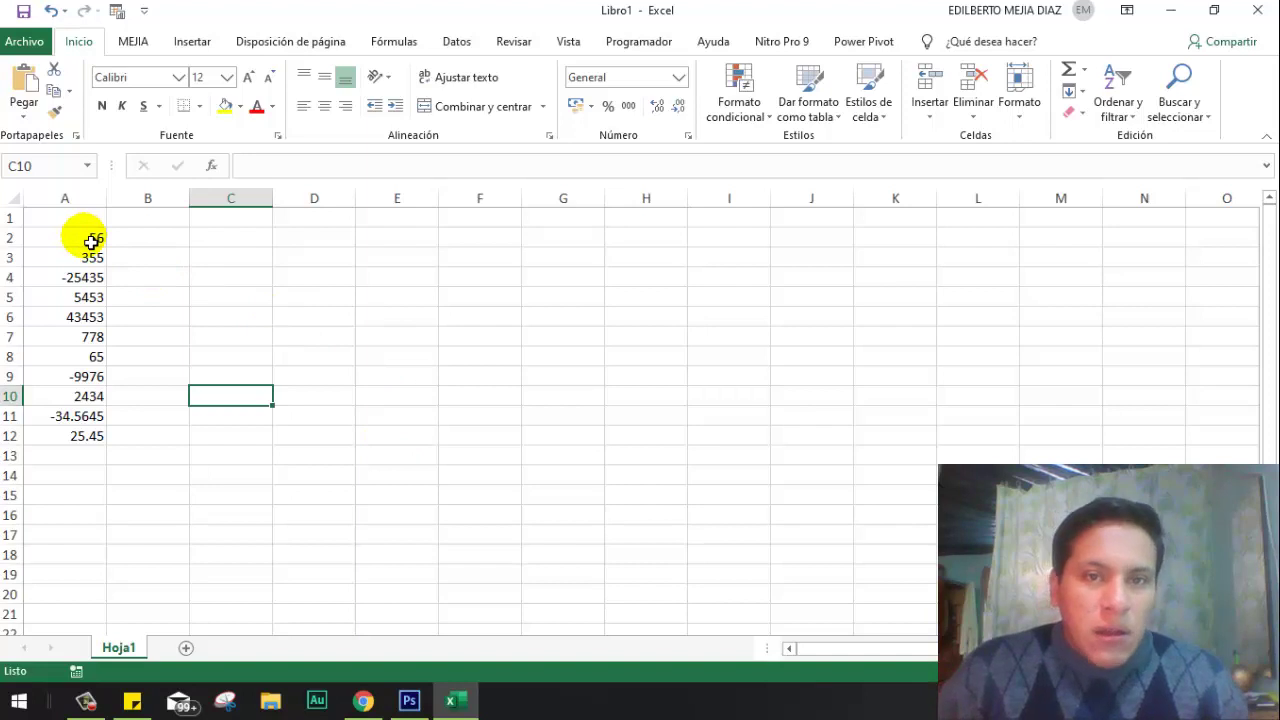
# Check the negatives -25435, -9976 and -34.5645, then select column A and list number formats.
pyautogui.click(680, 78)
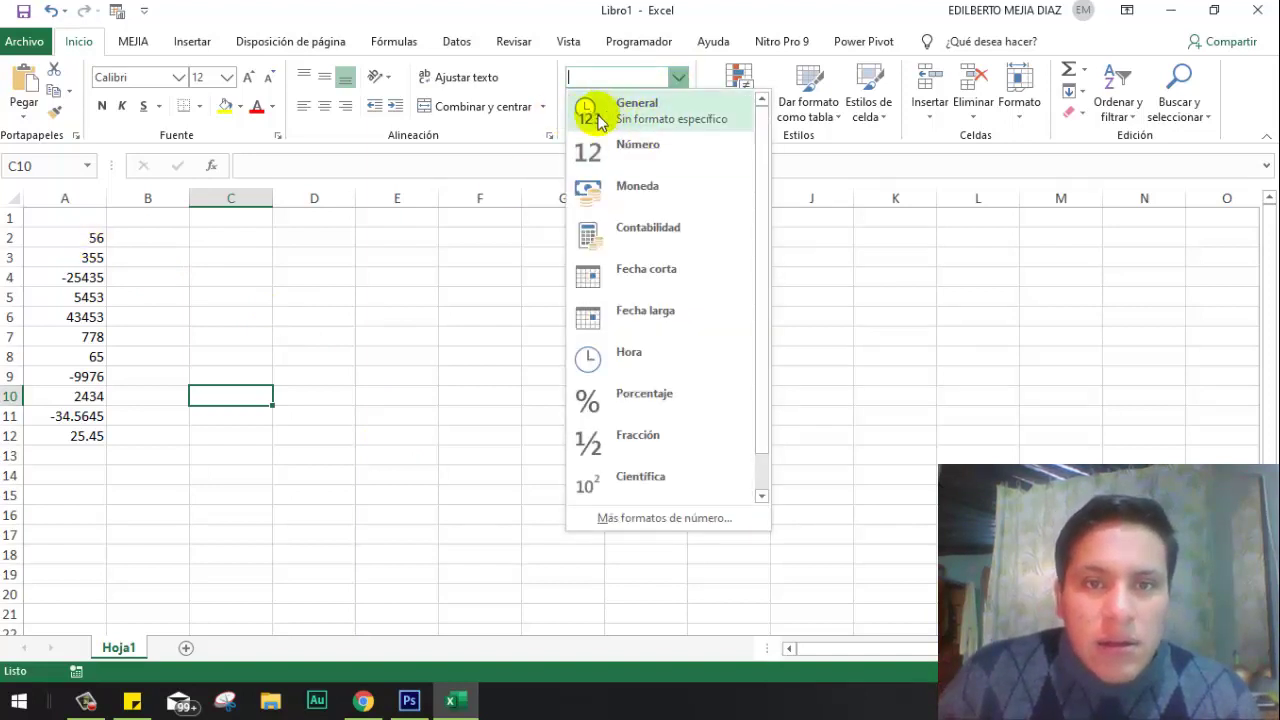
pyautogui.click(193, 282)
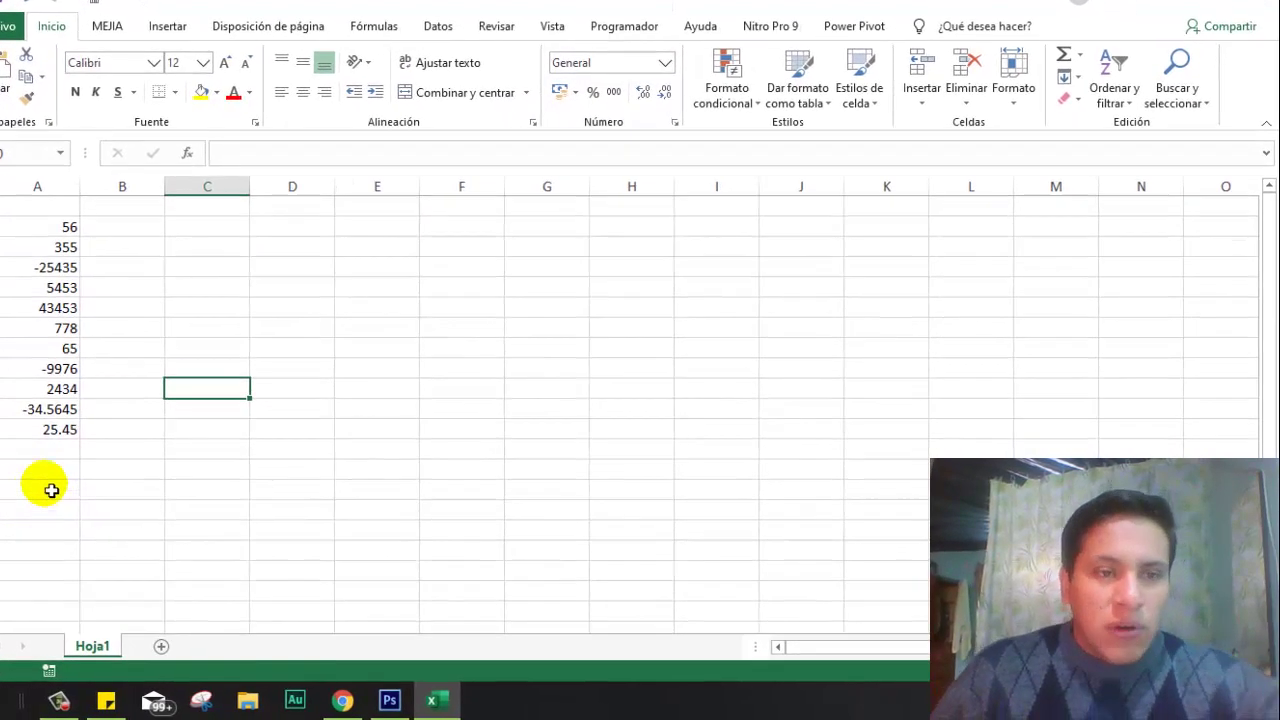
pyautogui.click(30, 268)
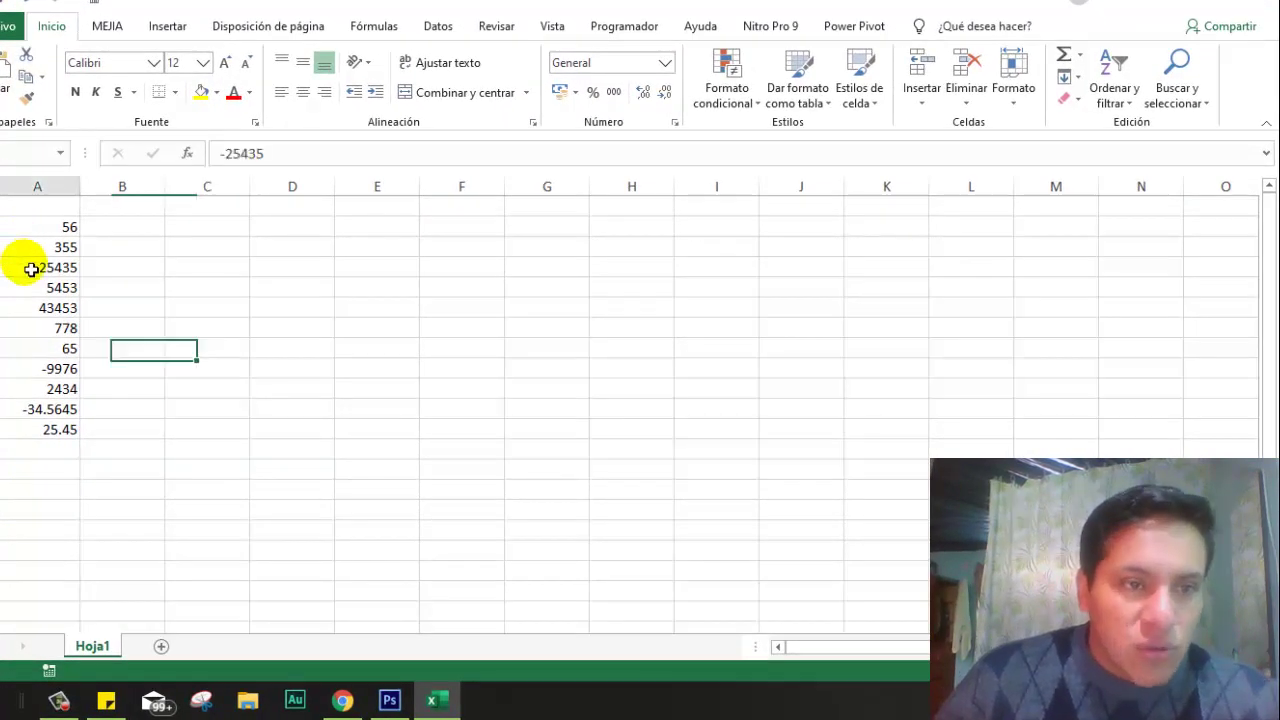
pyautogui.click(25, 368)
pyautogui.click(73, 617)
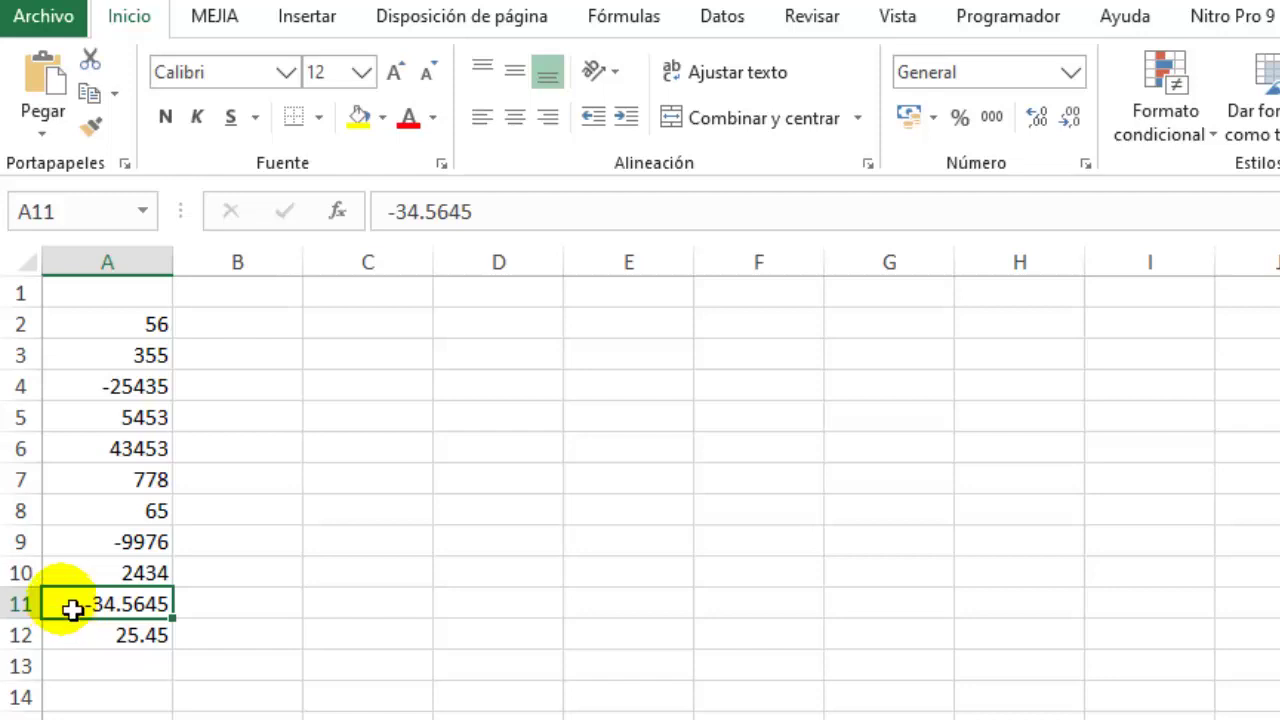
pyautogui.moveTo(148, 326); pyautogui.dragTo(133, 656)
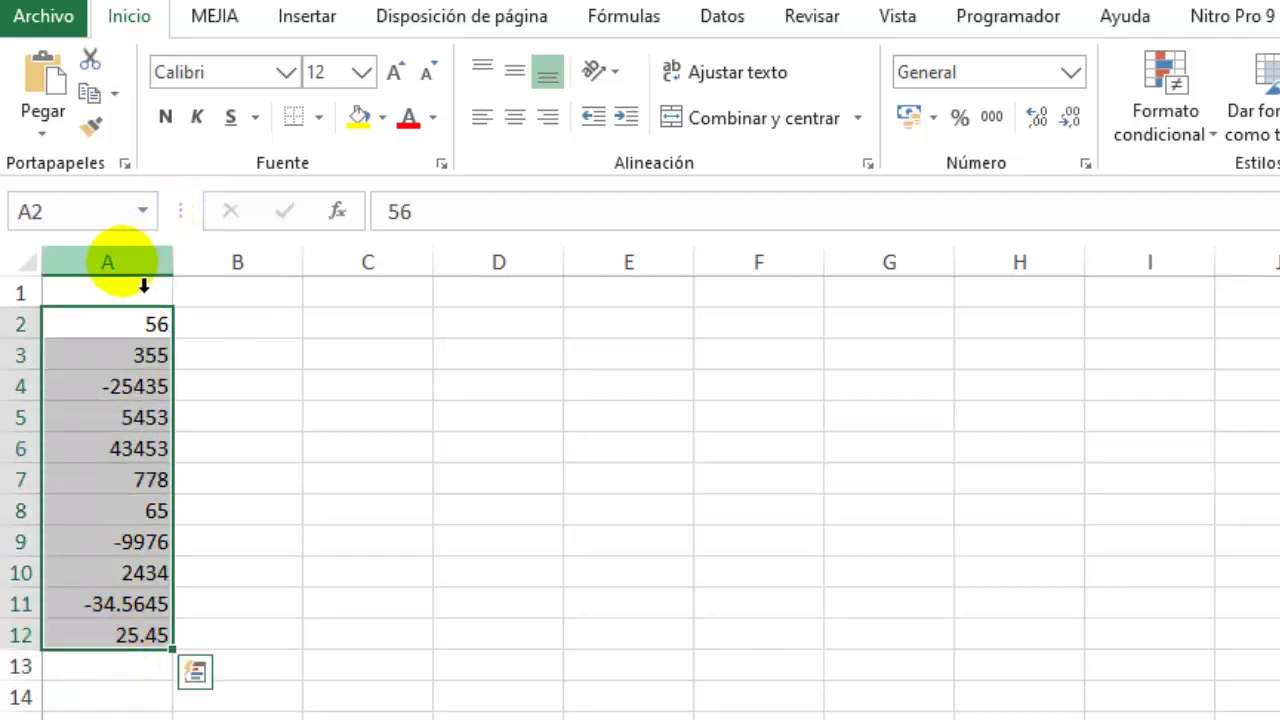
pyautogui.click(118, 262)
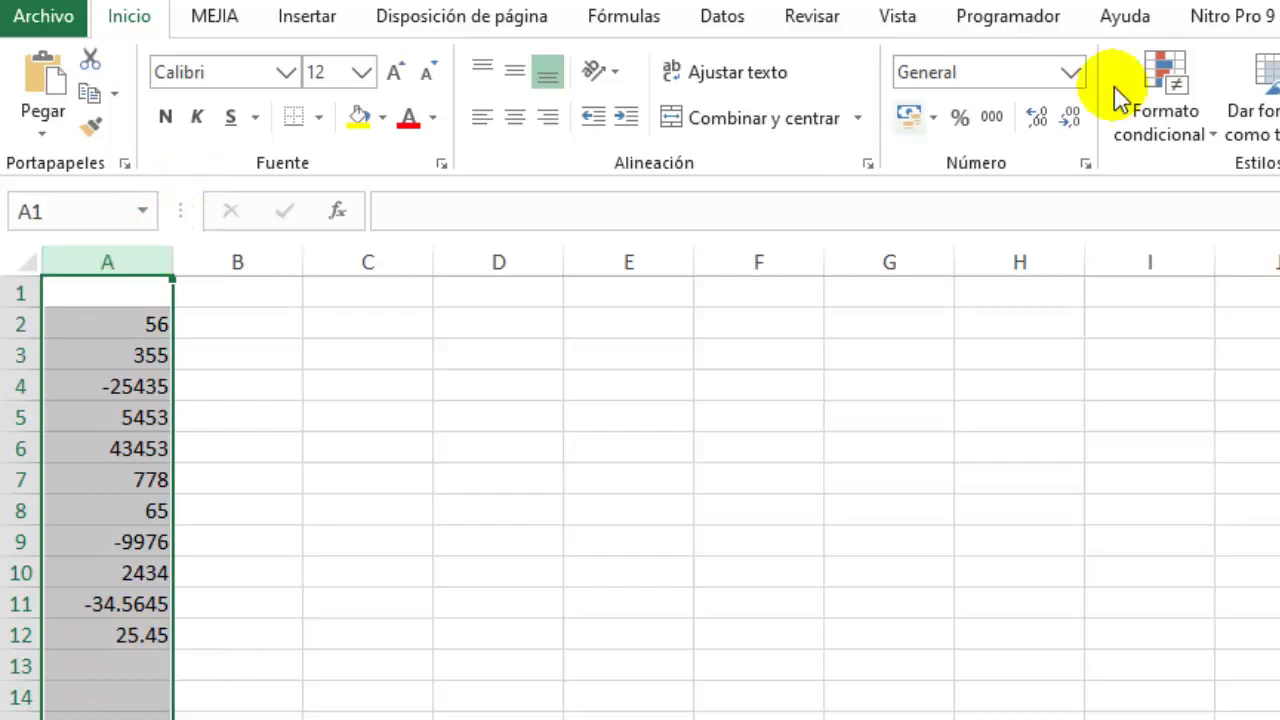
pyautogui.click(1068, 74)
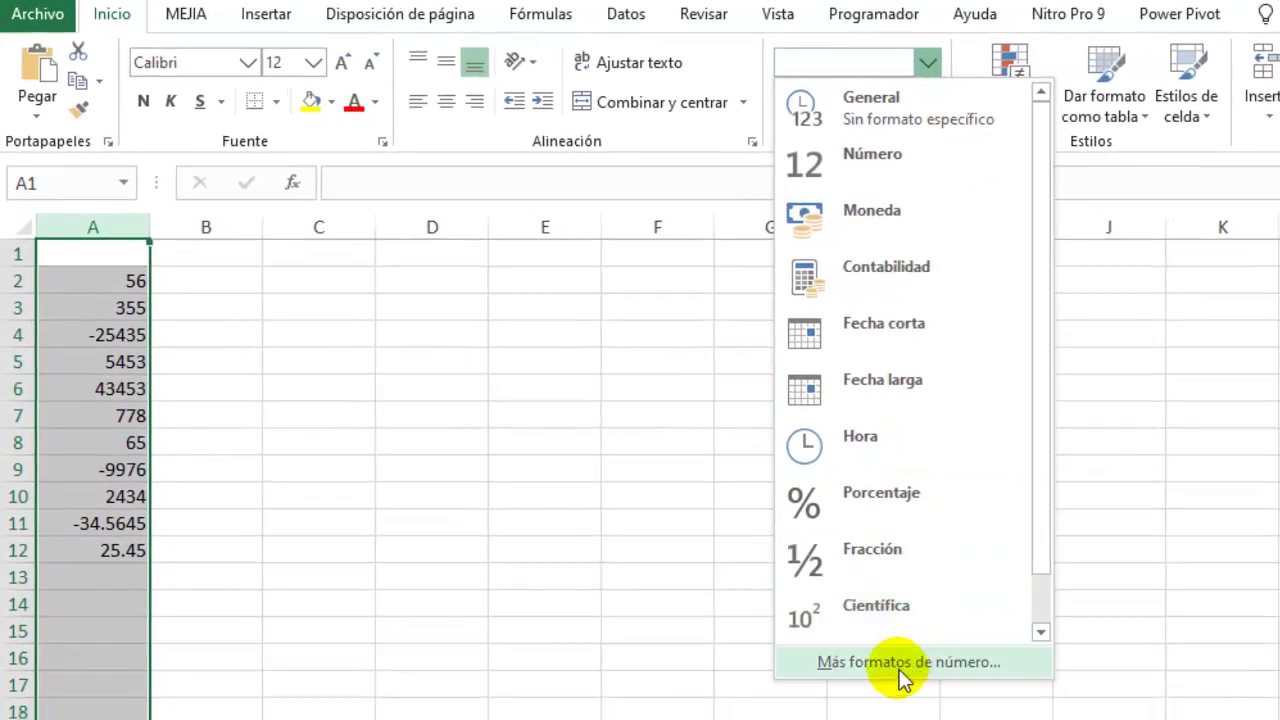
# Apply the custom format #,##0.00;[Rojo](#,##0.00) to column A in Formato de celdas.
pyautogui.click(899, 668)
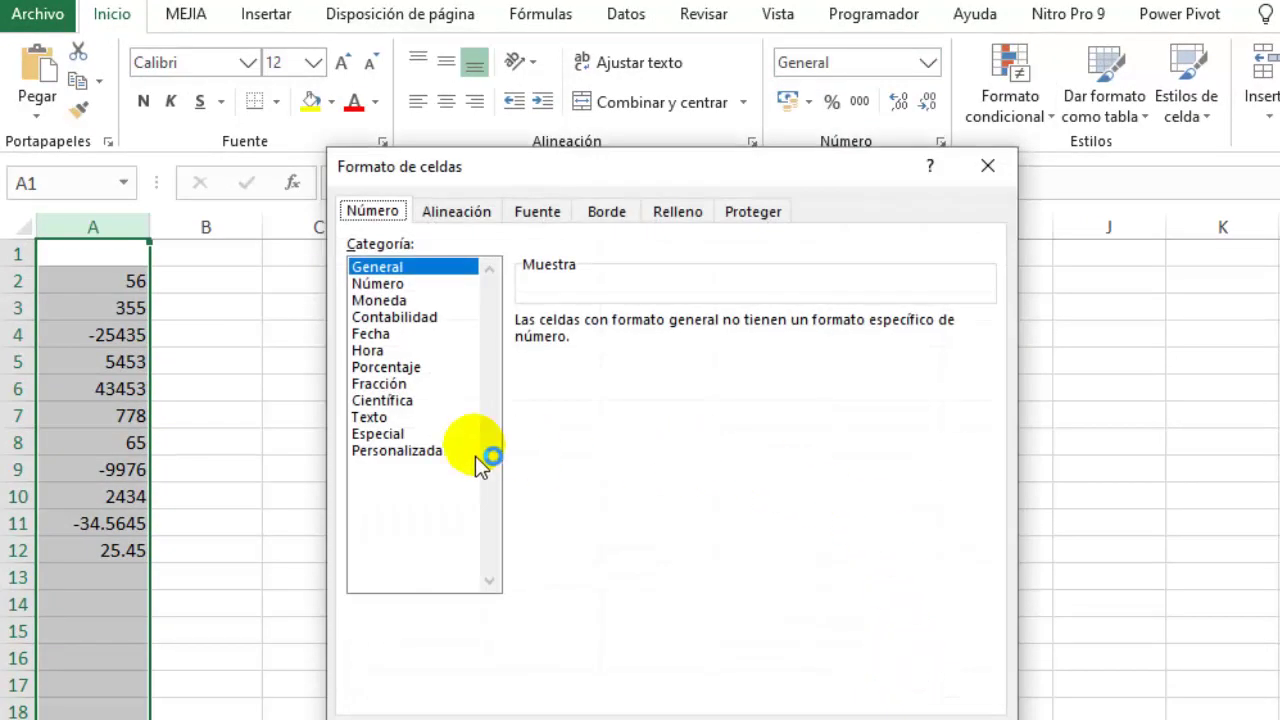
pyautogui.click(395, 452)
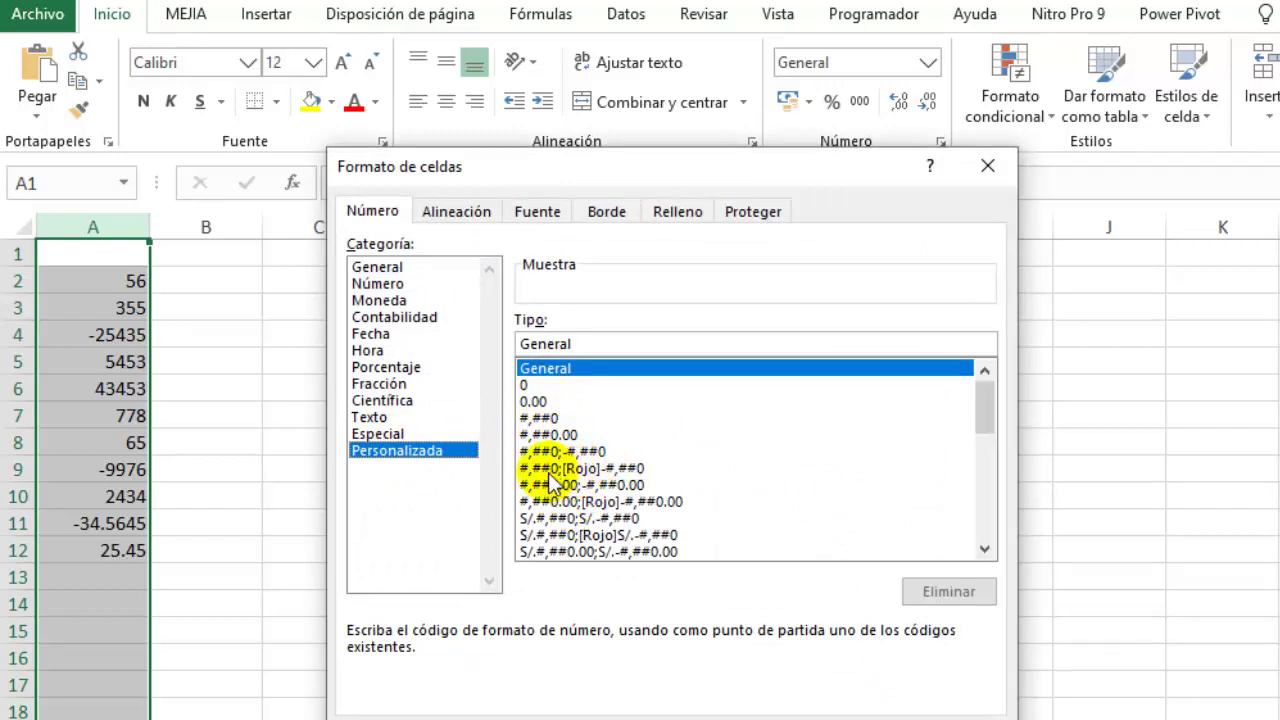
pyautogui.click(550, 469)
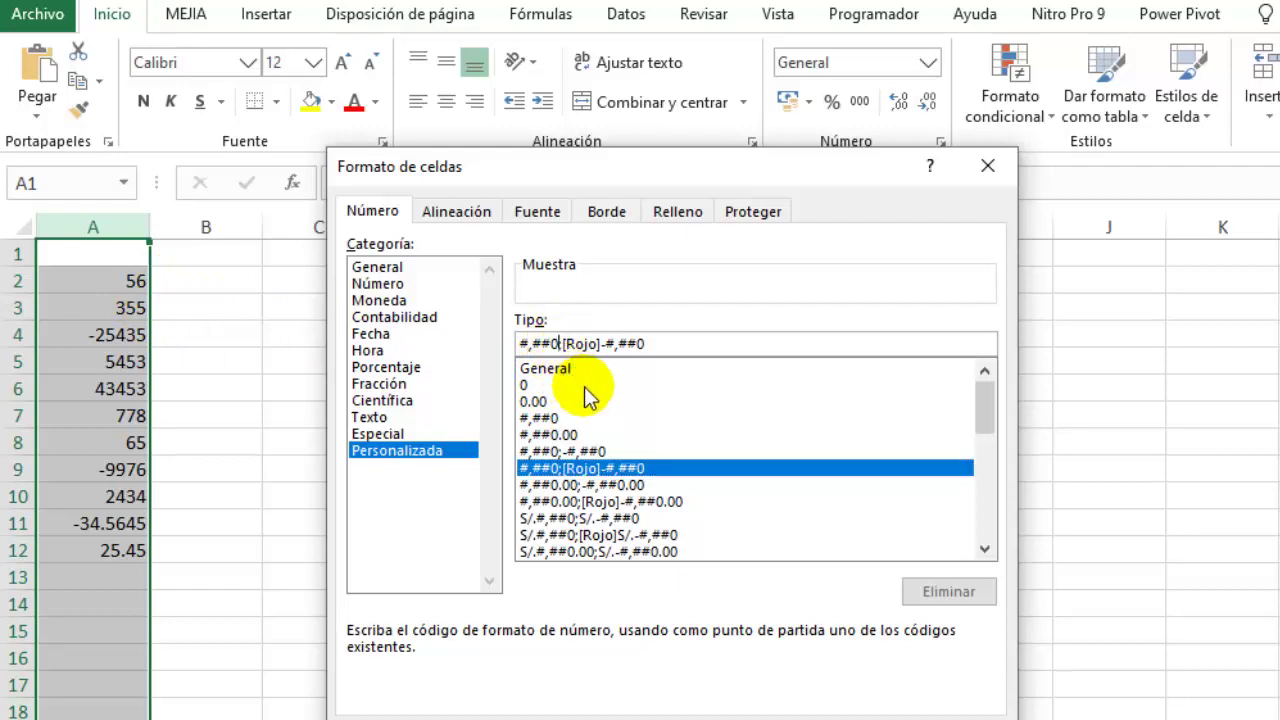
pyautogui.write('.')
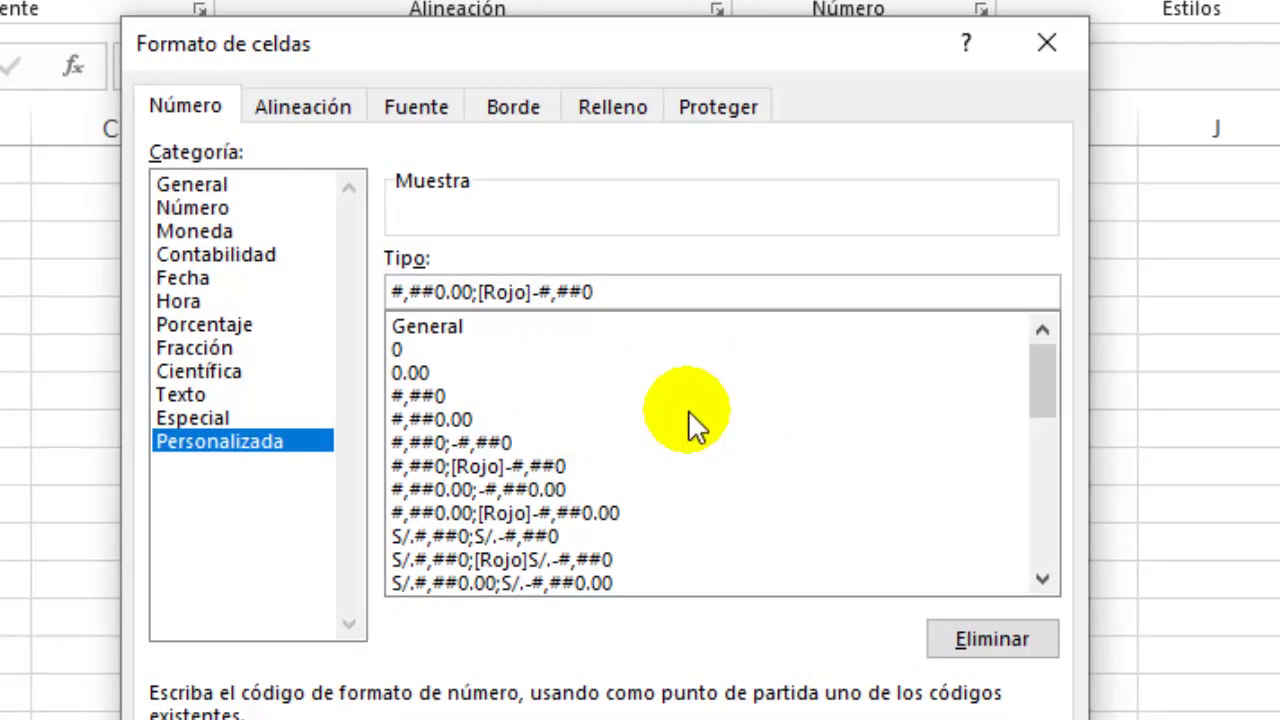
pyautogui.press('BackSpace')
pyautogui.write('(')
pyautogui.press('Right')
pyautogui.press('Right')
pyautogui.press('Right')
pyautogui.press('Right')
pyautogui.press('Right')
pyautogui.write('.00')
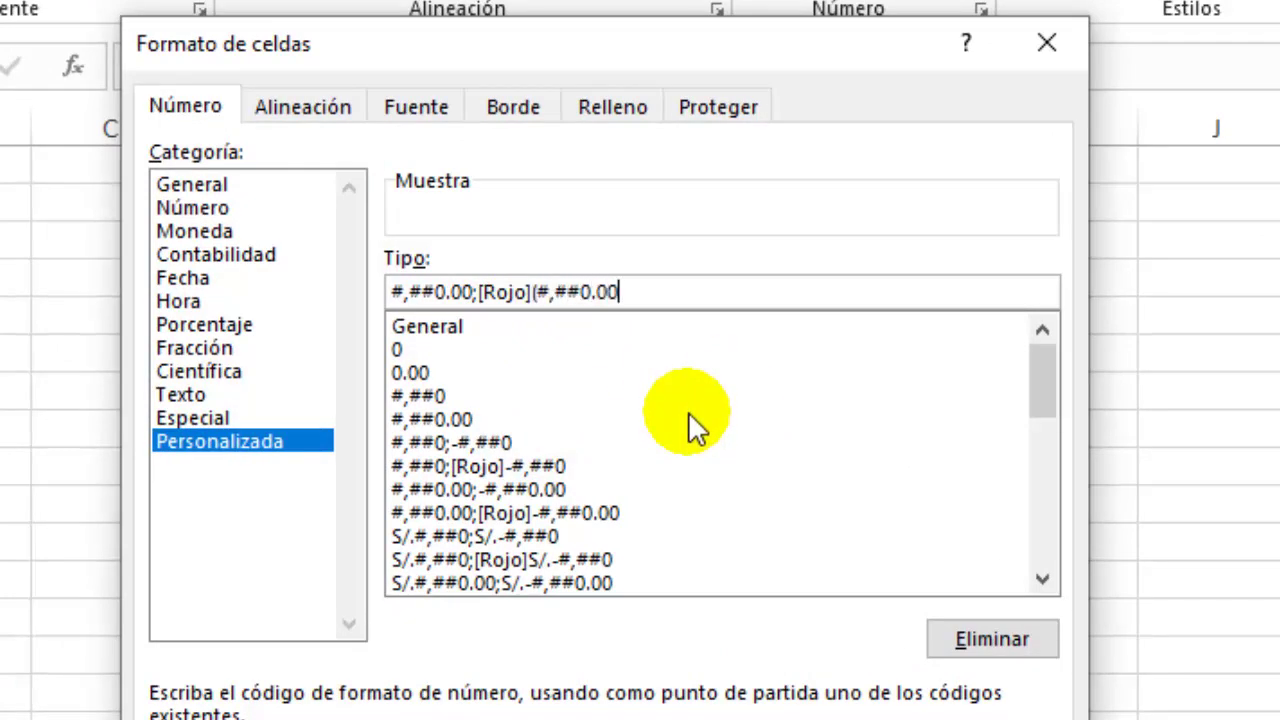
pyautogui.write(')')
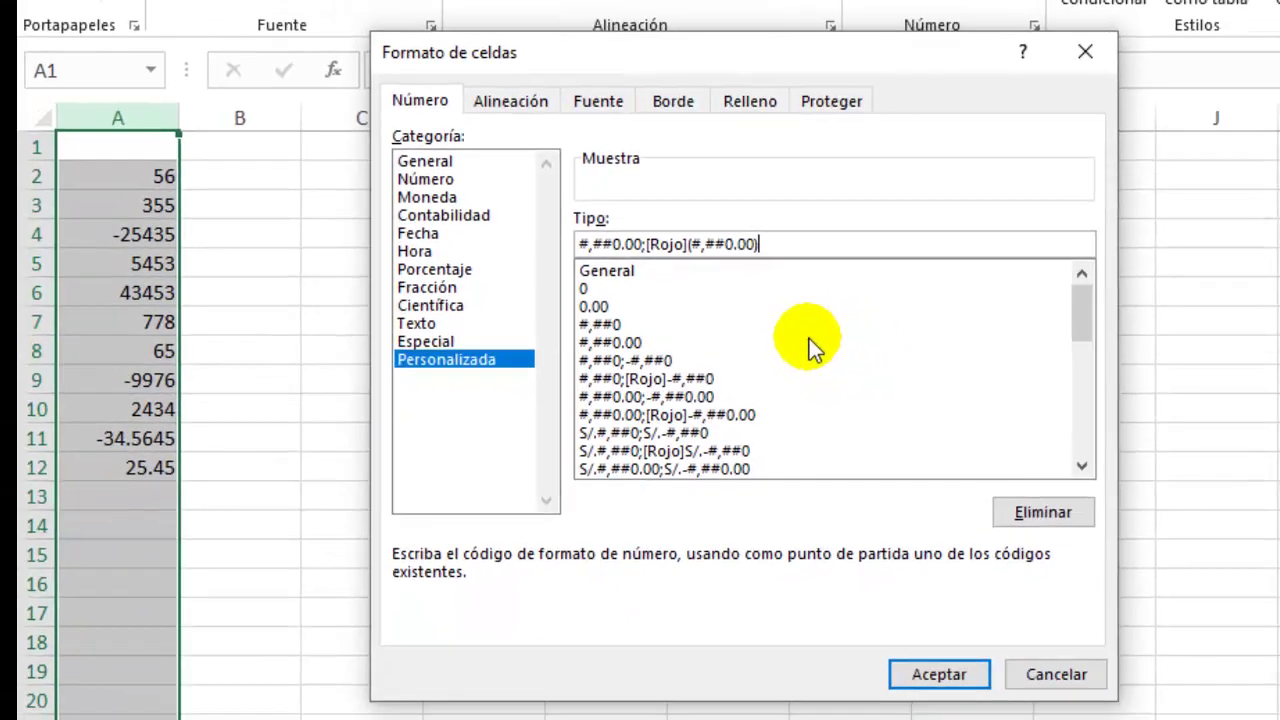
pyautogui.click(945, 674)
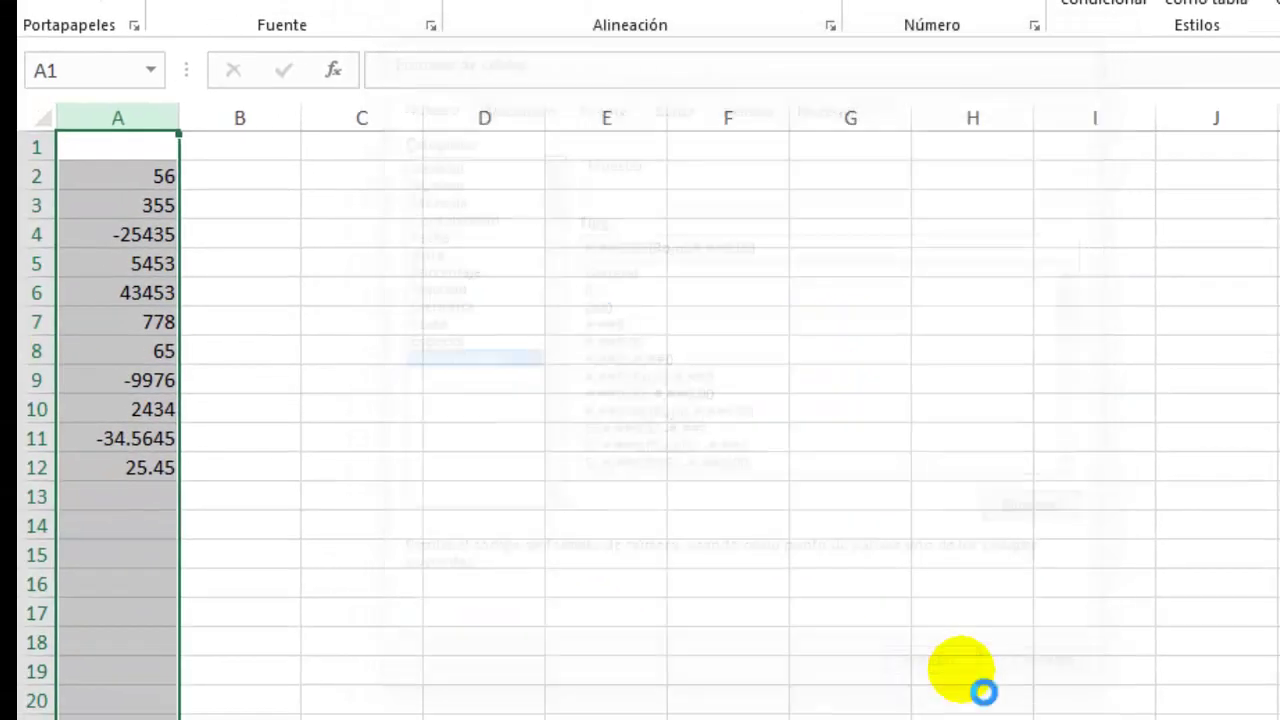
# Enter -23.656554 in A13 and 25.65454 in A14, shown as red (23.66) and 25.65.
pyautogui.click(462, 390)
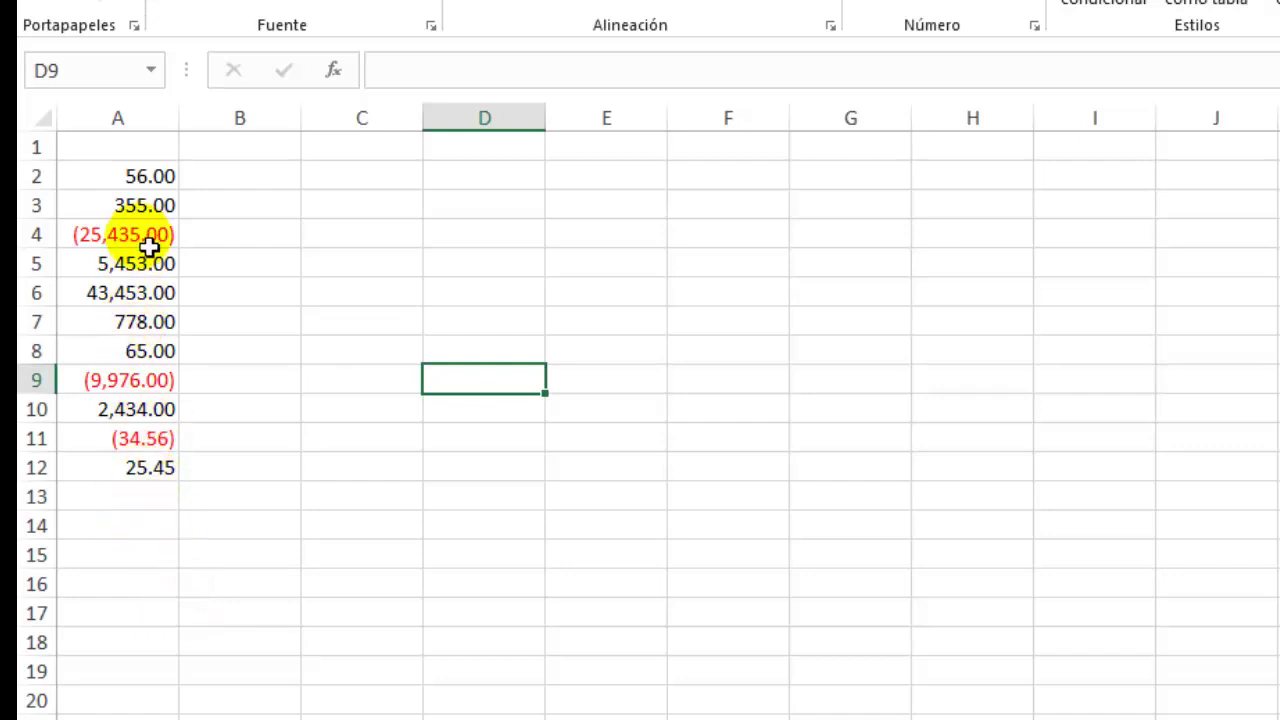
pyautogui.click(145, 500)
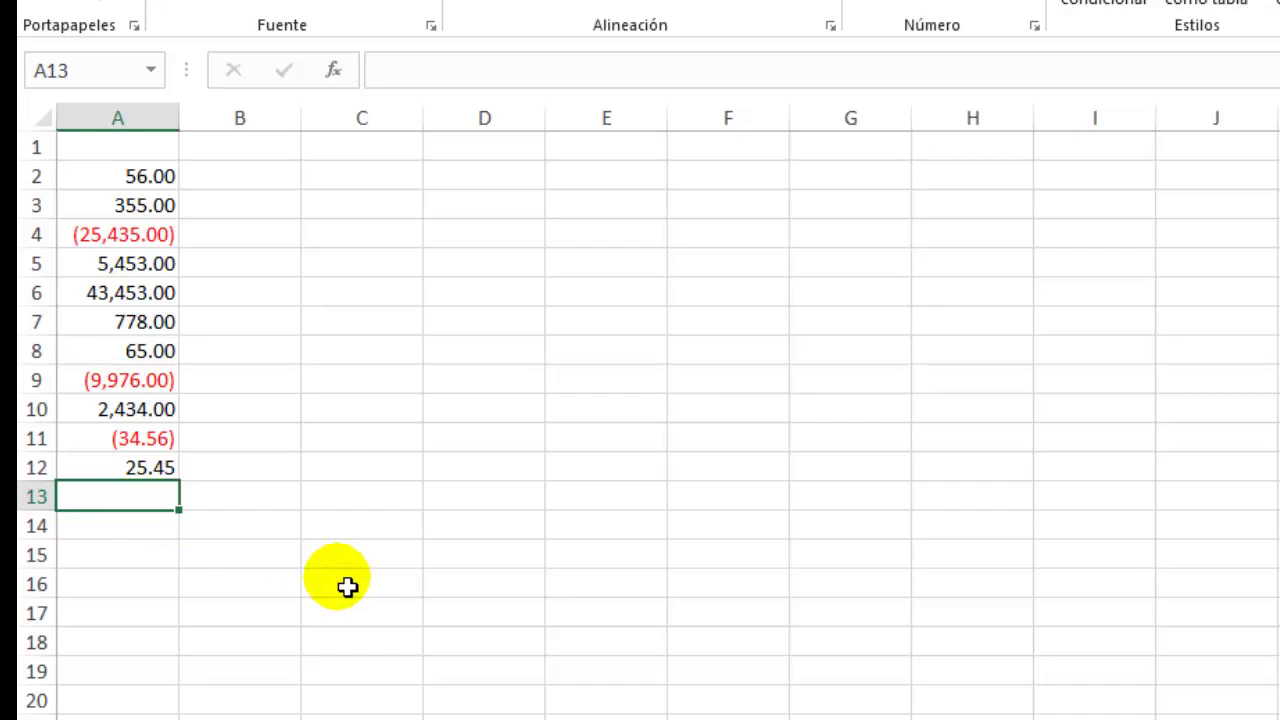
pyautogui.write('-23.656554')
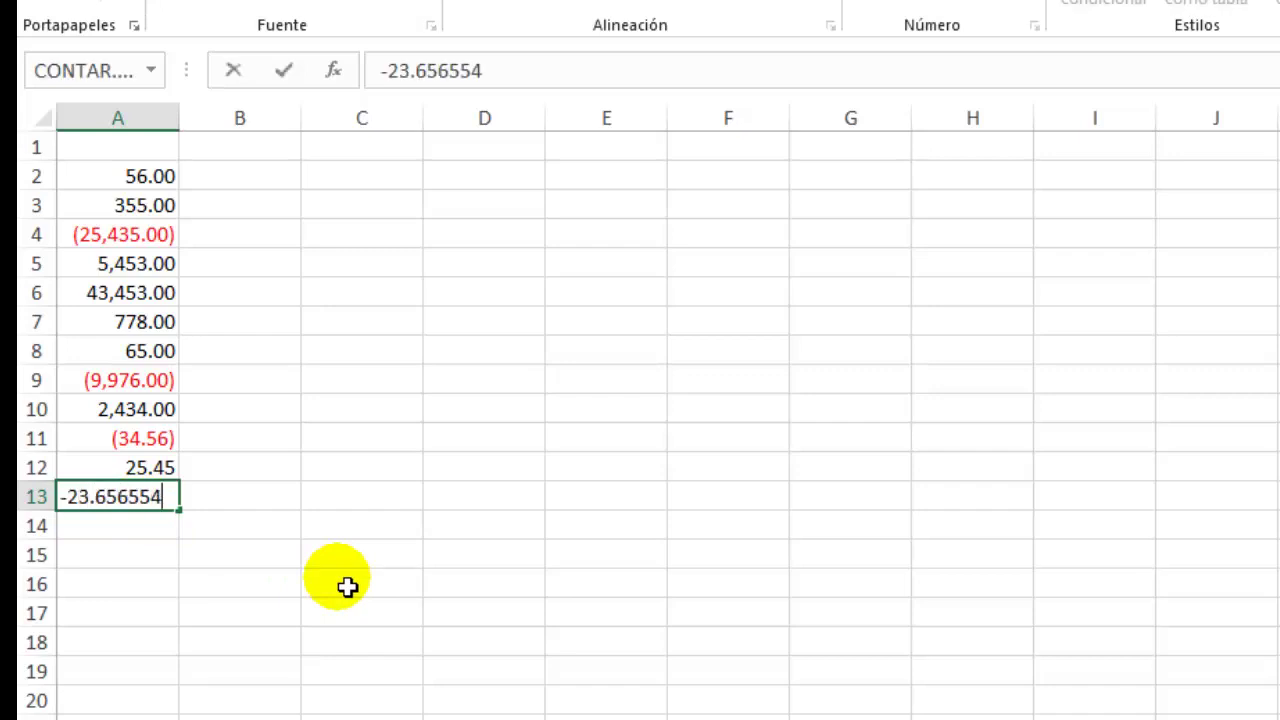
pyautogui.press('Return')
pyautogui.write('25.65454')
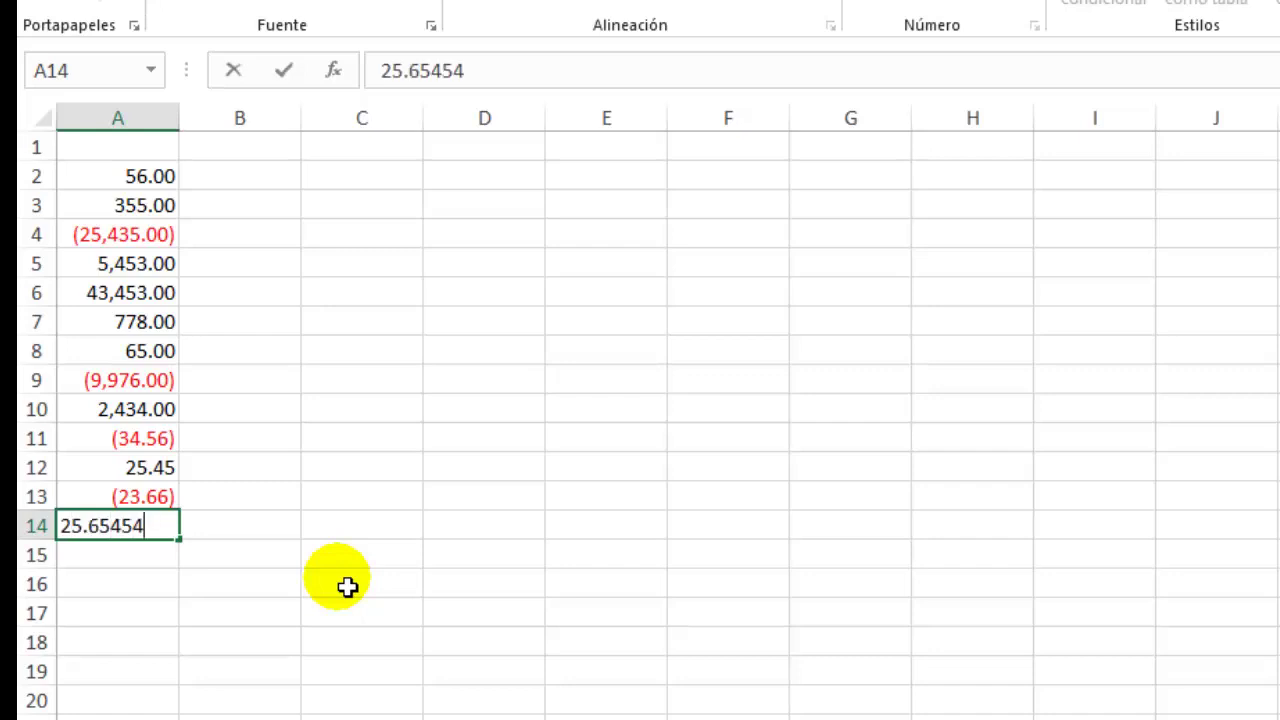
pyautogui.press('Return')
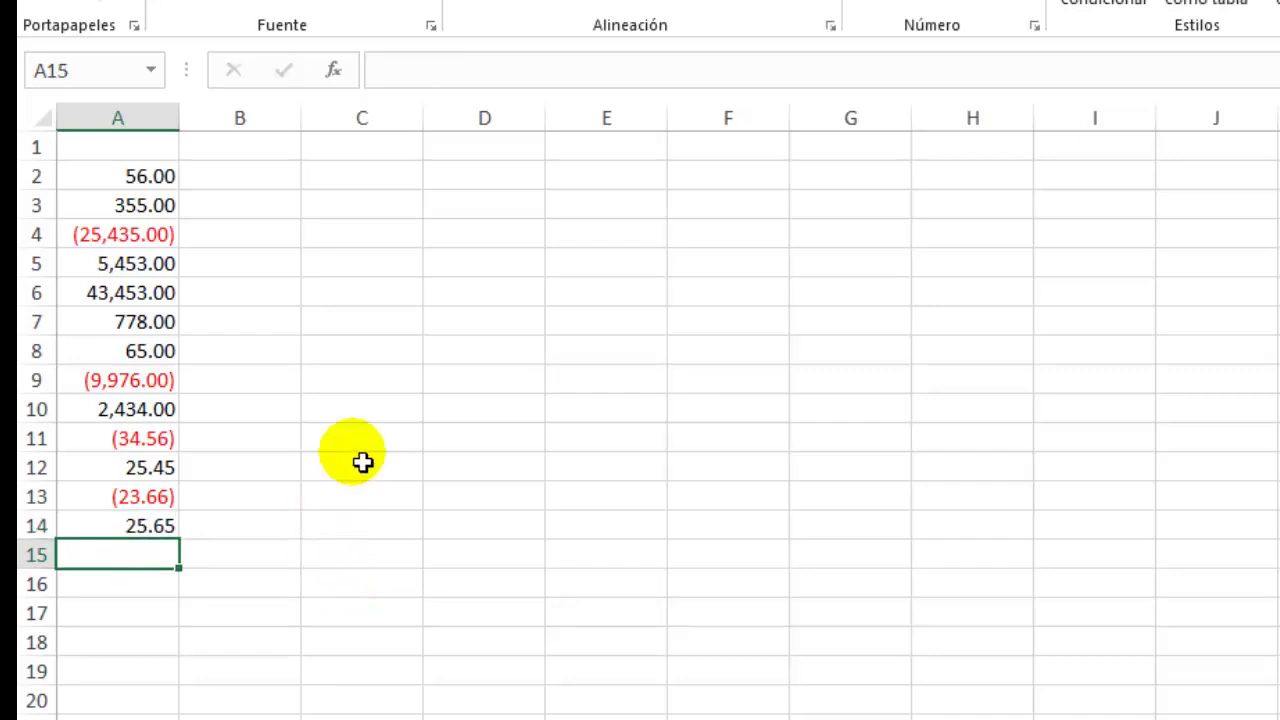
pyautogui.click(428, 325)
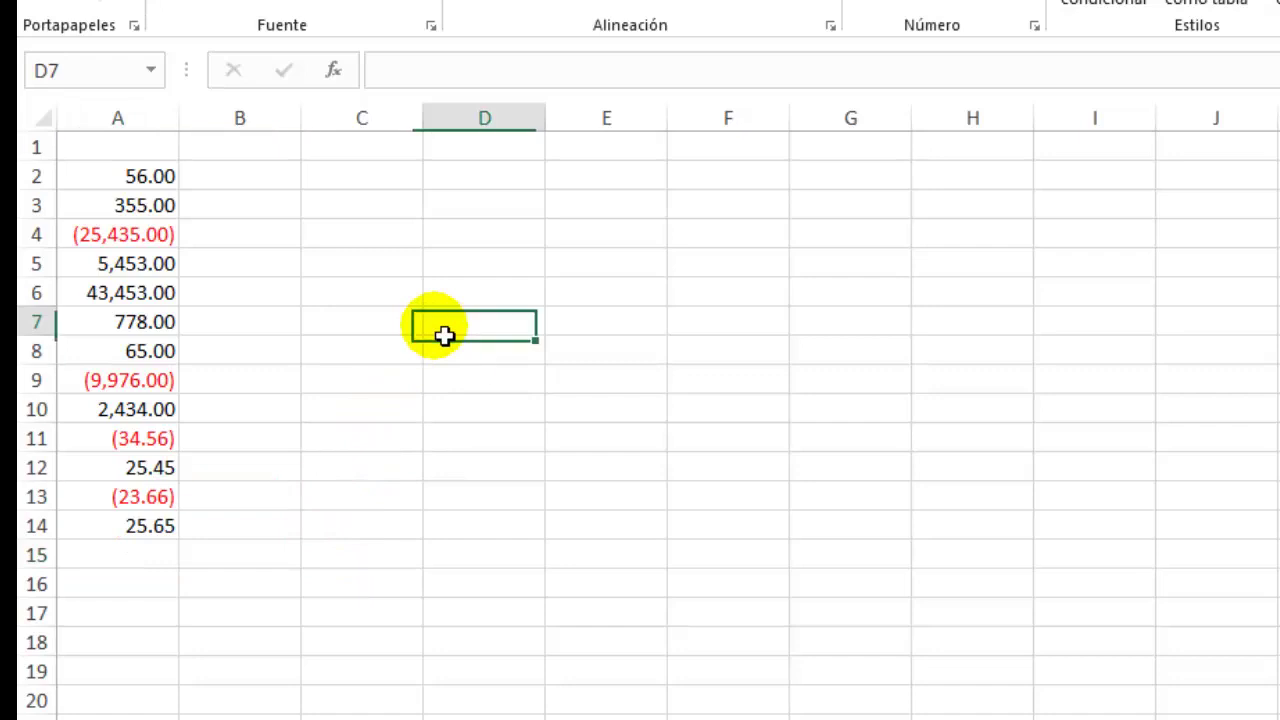
pyautogui.click(380, 190)
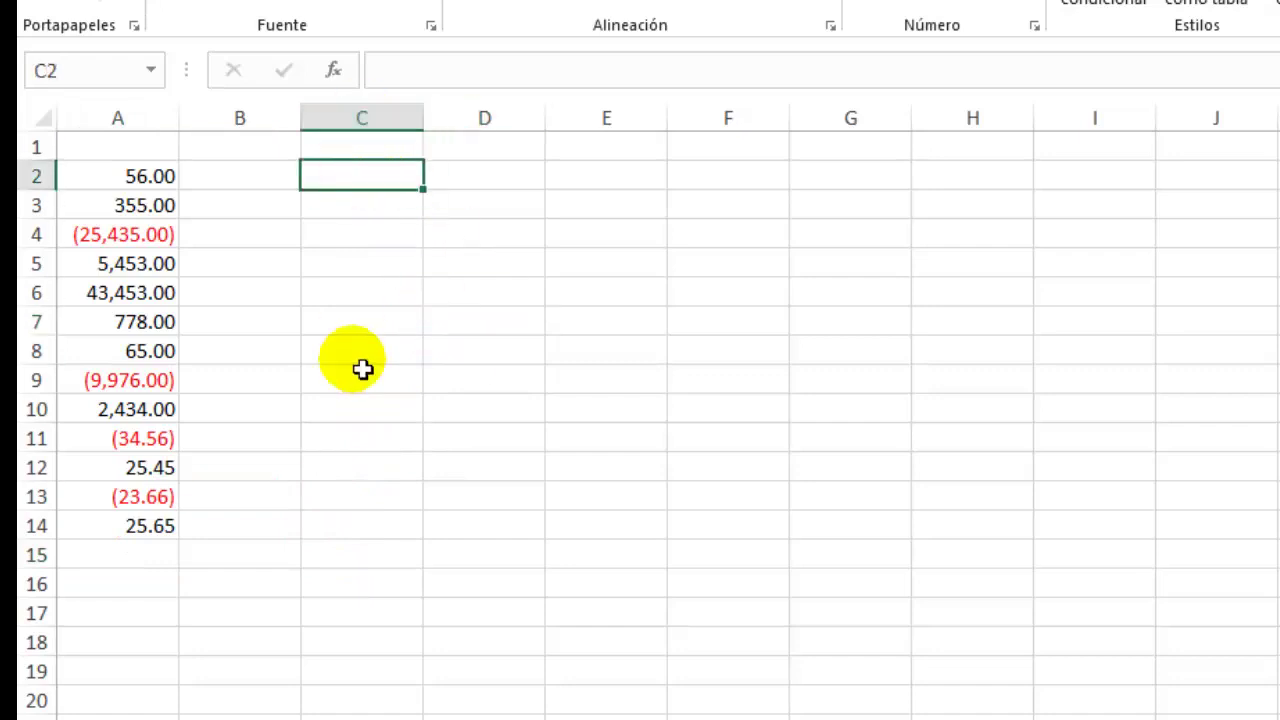
# Type item-01 in D2 and item-02 in D3.
pyautogui.click(500, 183)
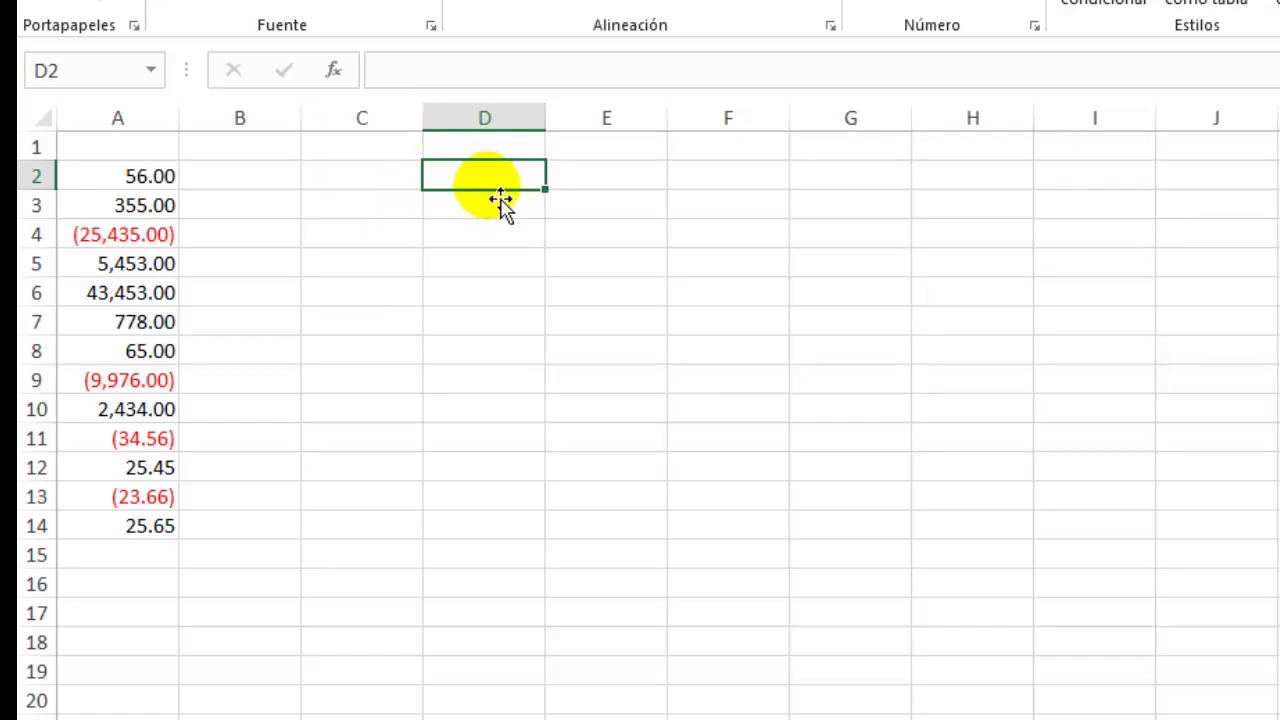
pyautogui.write('item-01')
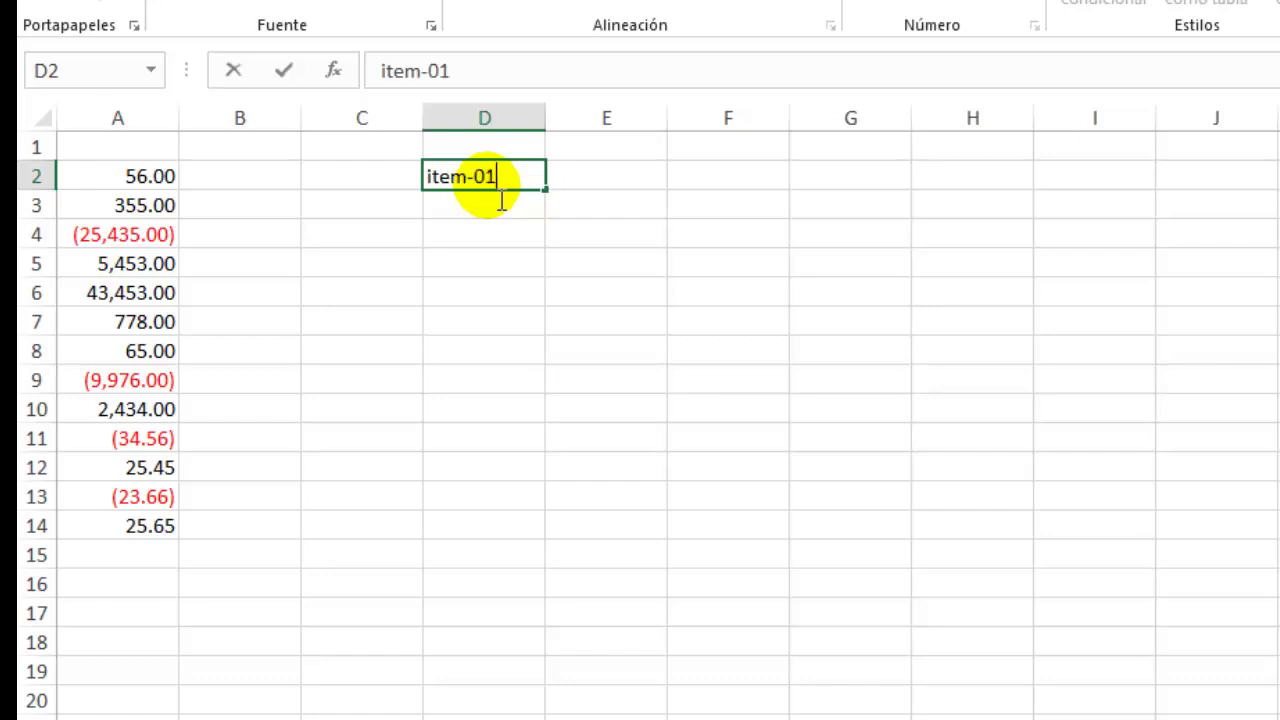
pyautogui.press('Return')
pyautogui.write('item-02')
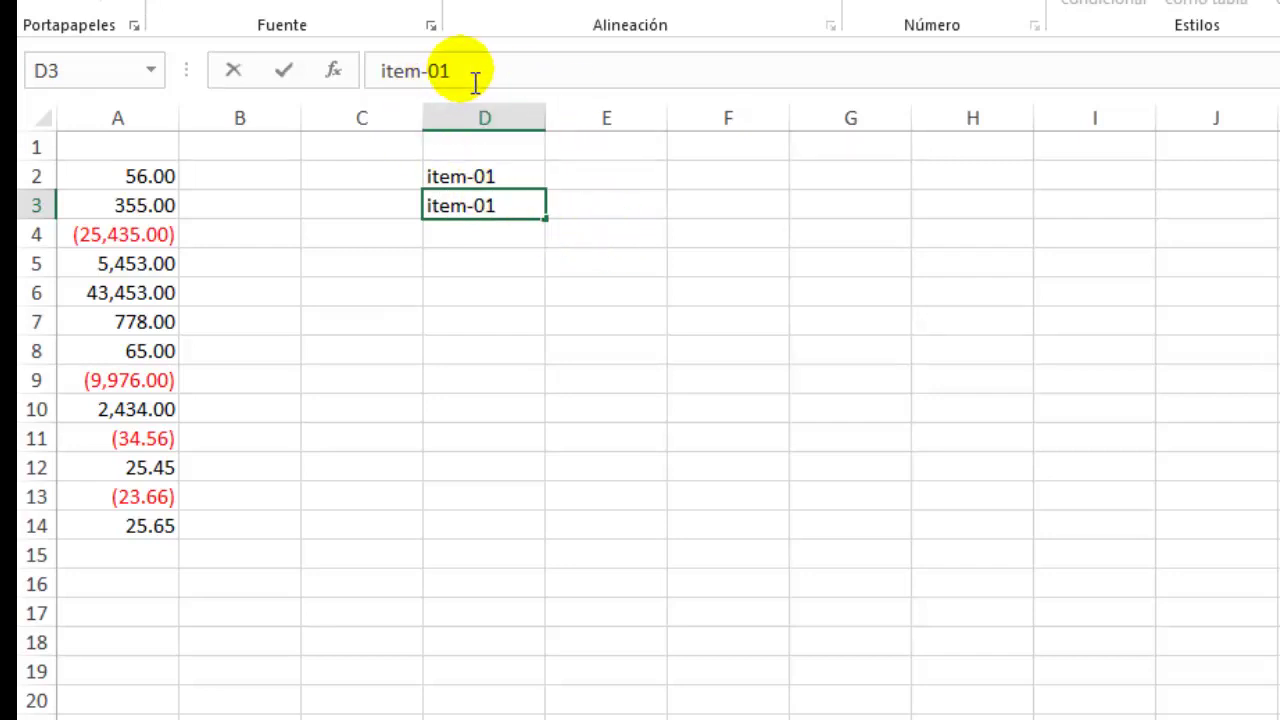
pyautogui.press('Return')
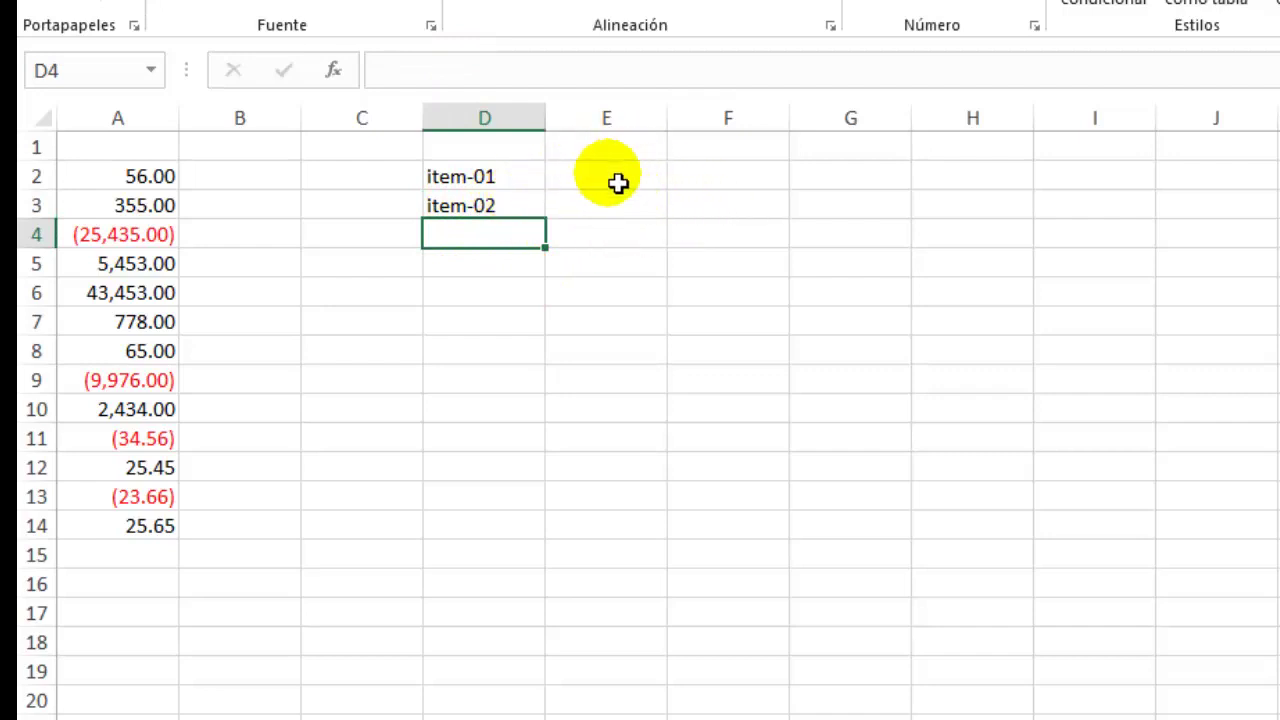
pyautogui.click(630, 124)
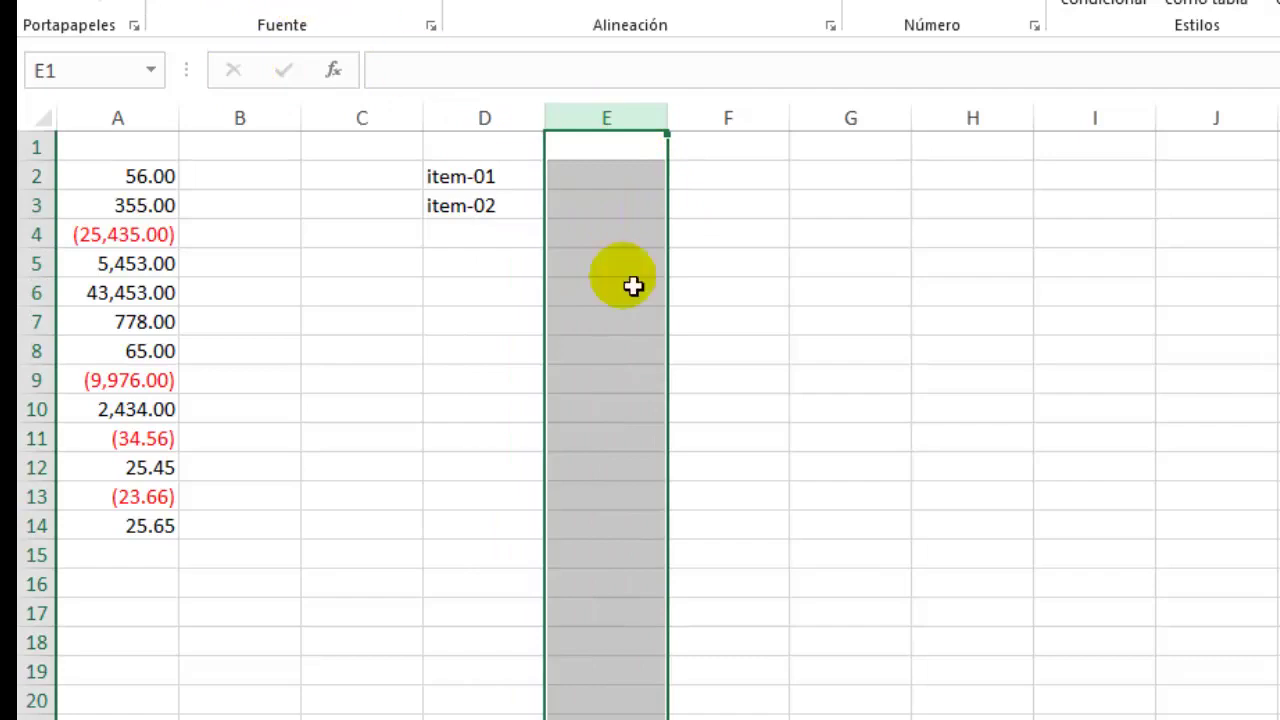
# Give column E a light green fill colour.
pyautogui.click(387, 2)
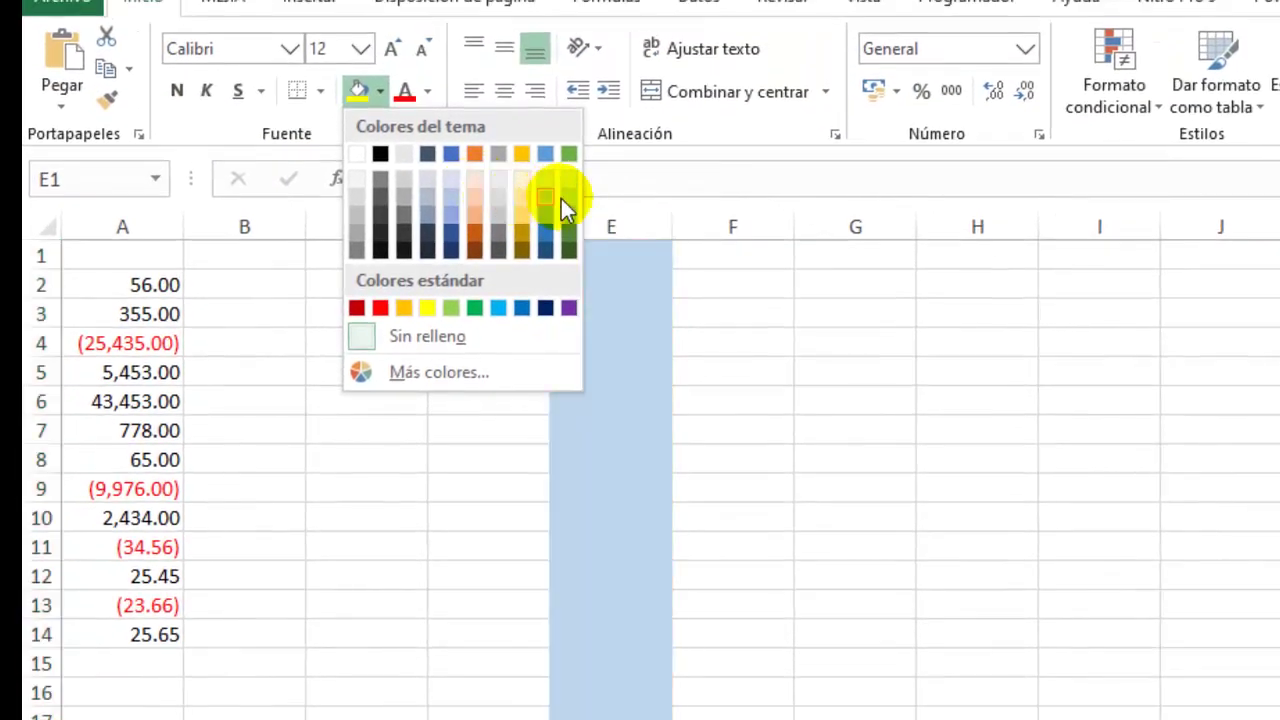
pyautogui.click(567, 199)
pyautogui.click(617, 348)
pyautogui.click(618, 311)
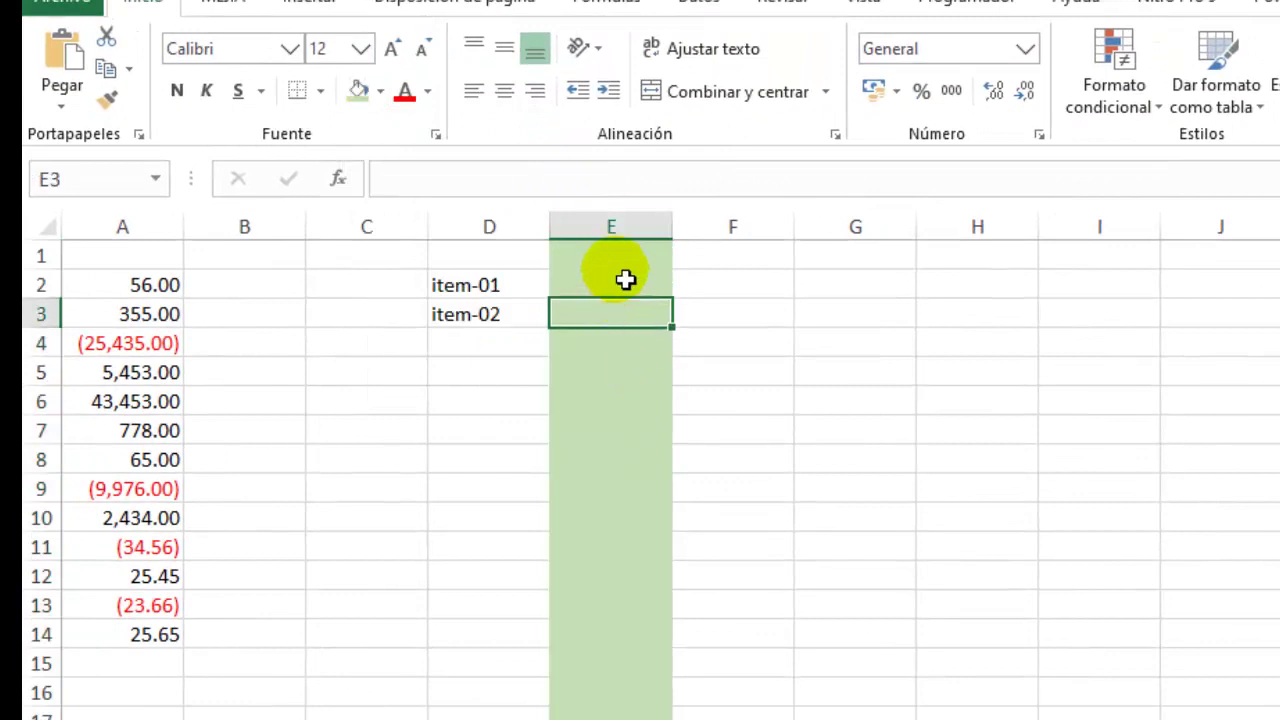
pyautogui.click(624, 233)
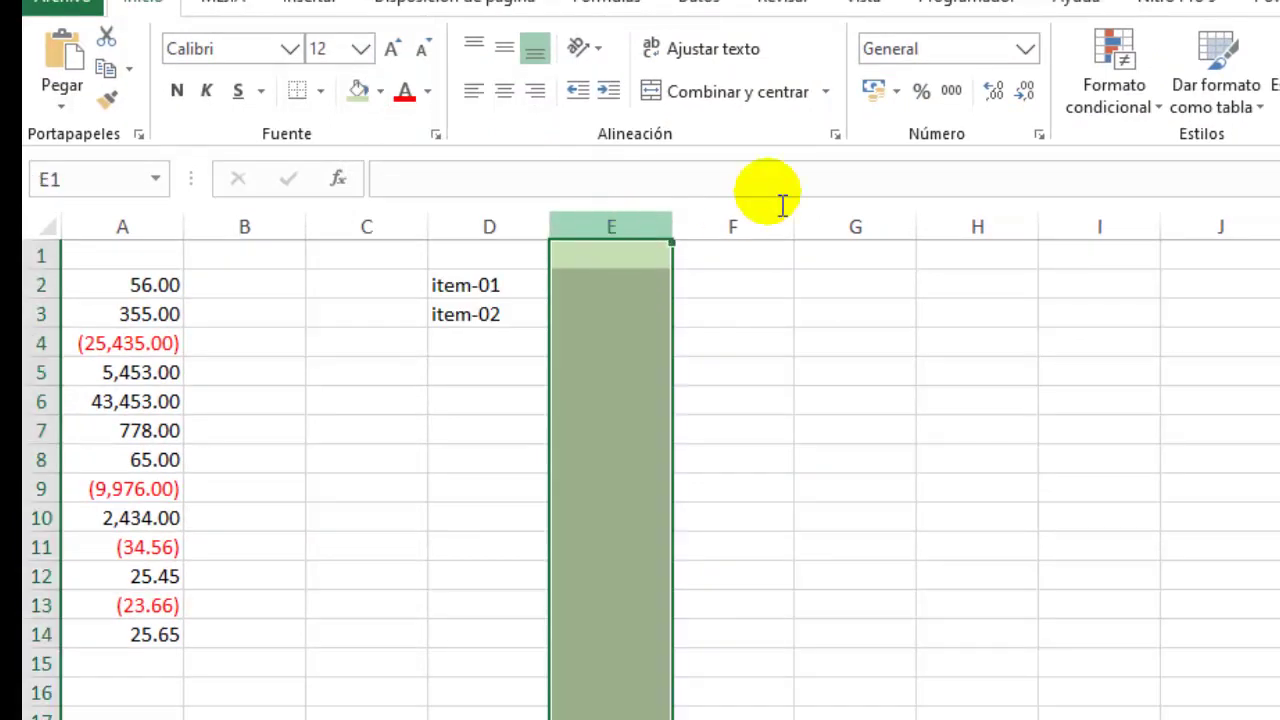
# Fill E2:E15 with the series 1 to 14, starting from 1 and 2.
pyautogui.click(626, 292)
pyautogui.write('1')
pyautogui.press('Return')
pyautogui.write('2')
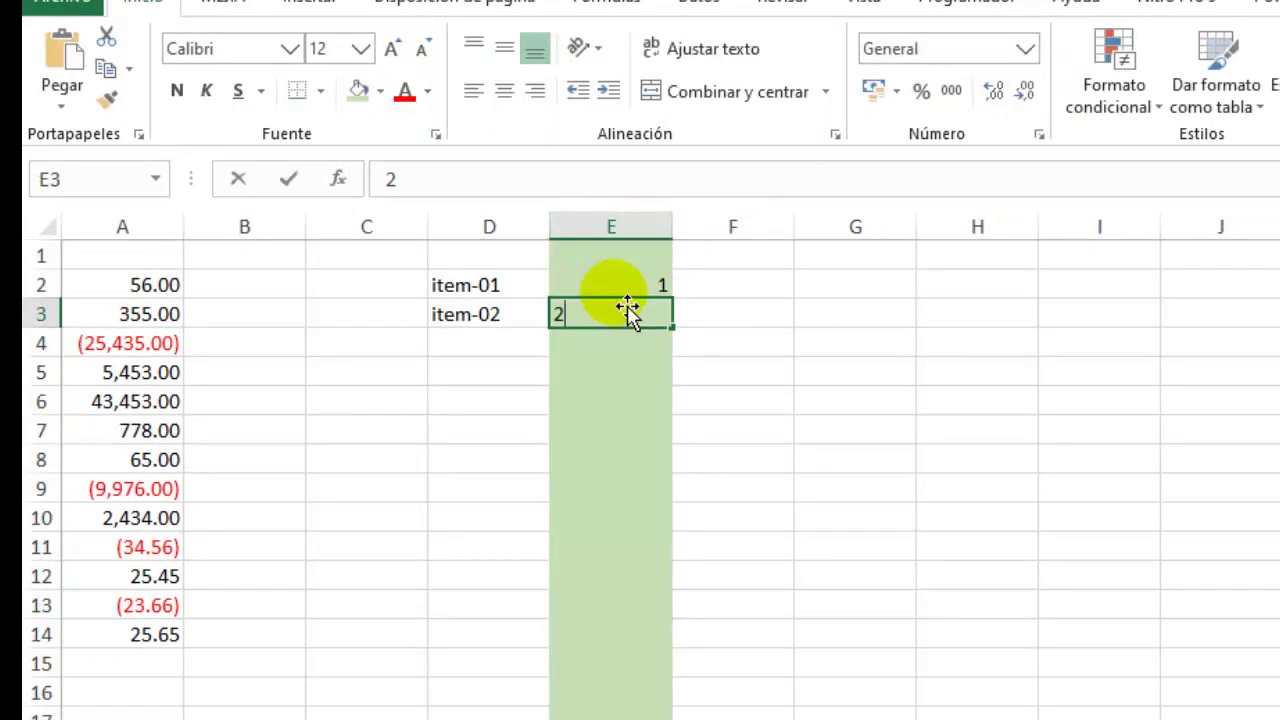
pyautogui.press('Return')
pyautogui.moveTo(640, 297)
pyautogui.mouseDown()
pyautogui.moveTo(657, 323)
pyautogui.moveTo(660, 672)
pyautogui.mouseUp()
pyautogui.click(884, 463)
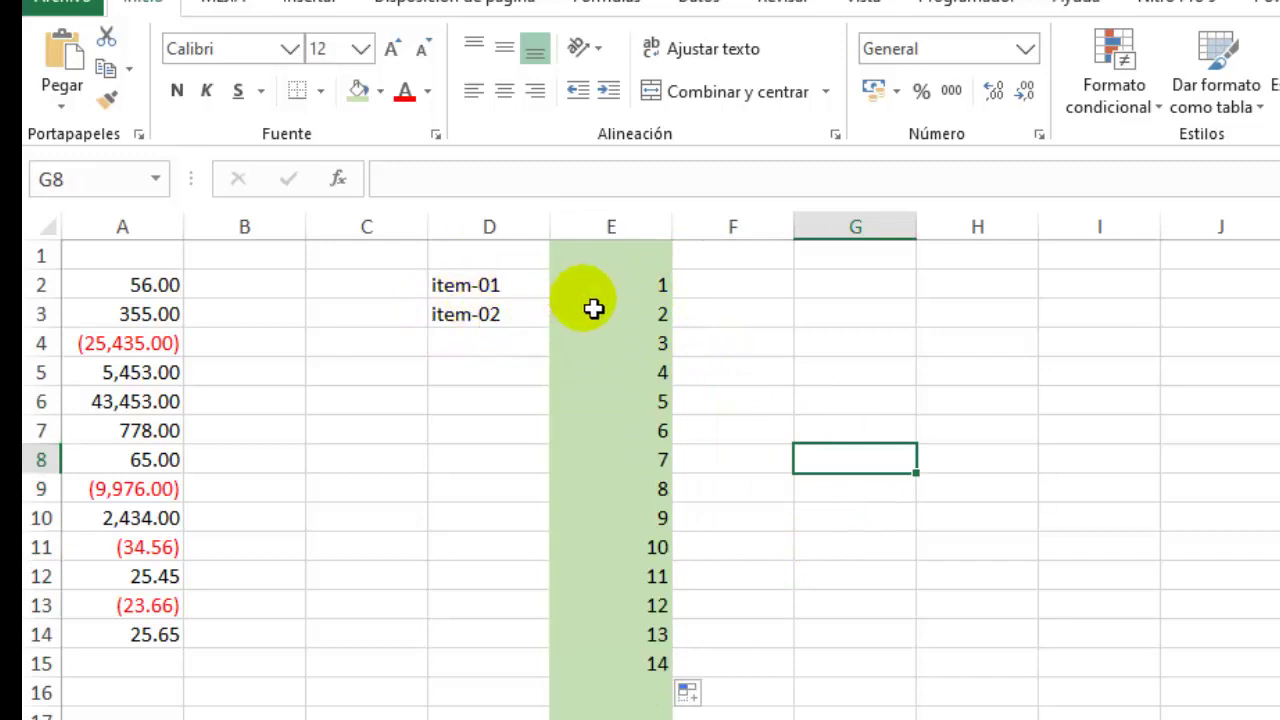
pyautogui.click(660, 292)
# Apply the custom format "Item - "00 to column E, showing Item - 01 to Item - 14.
pyautogui.click(638, 228)
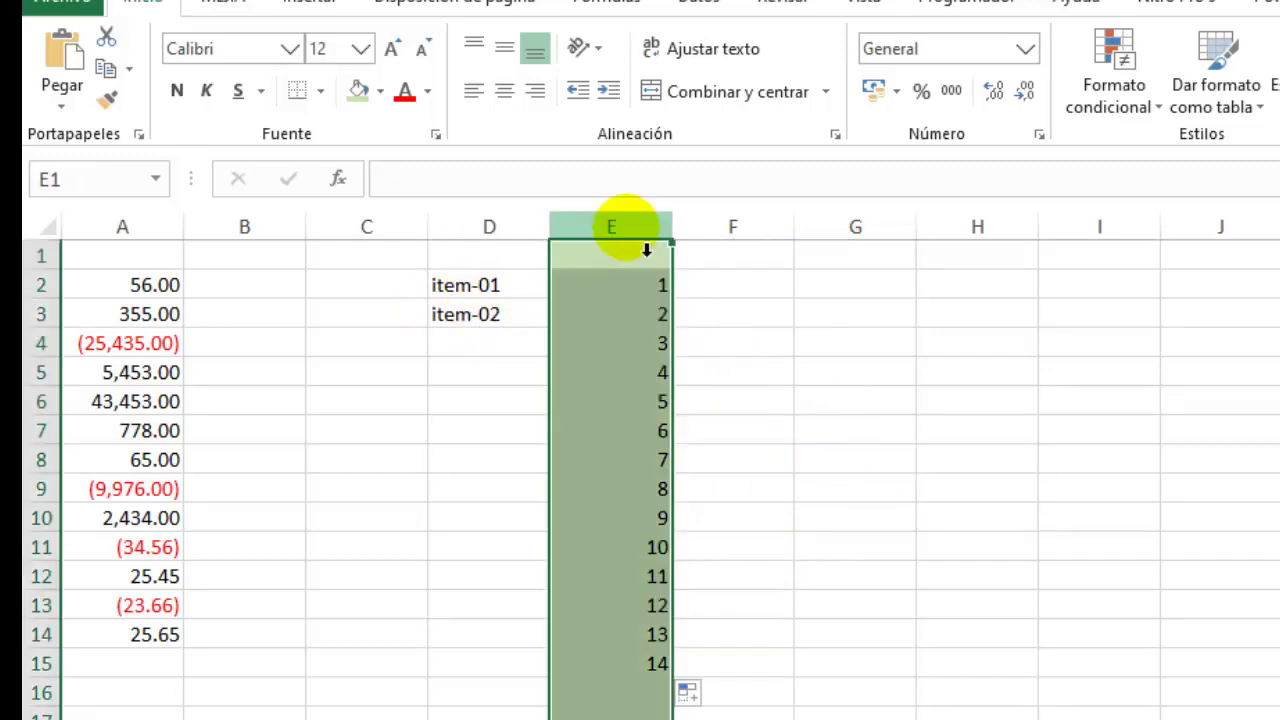
pyautogui.moveTo(657, 285); pyautogui.dragTo(658, 690)
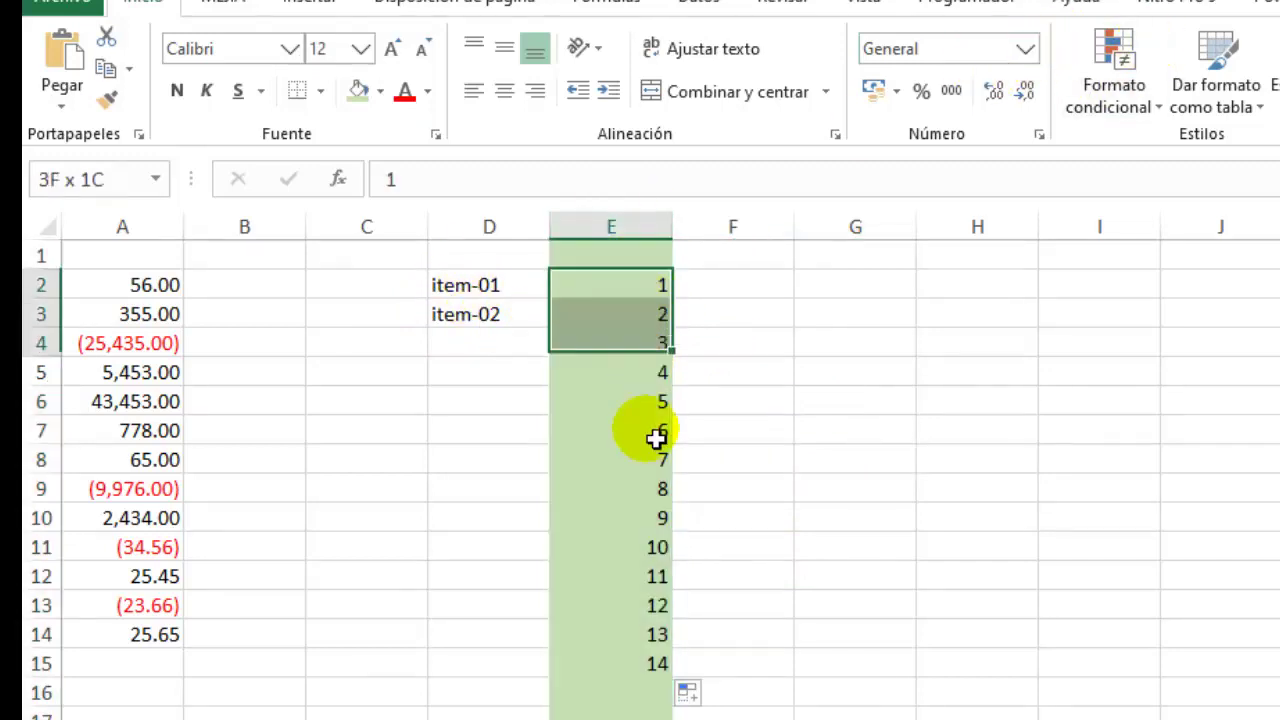
pyautogui.click(611, 228)
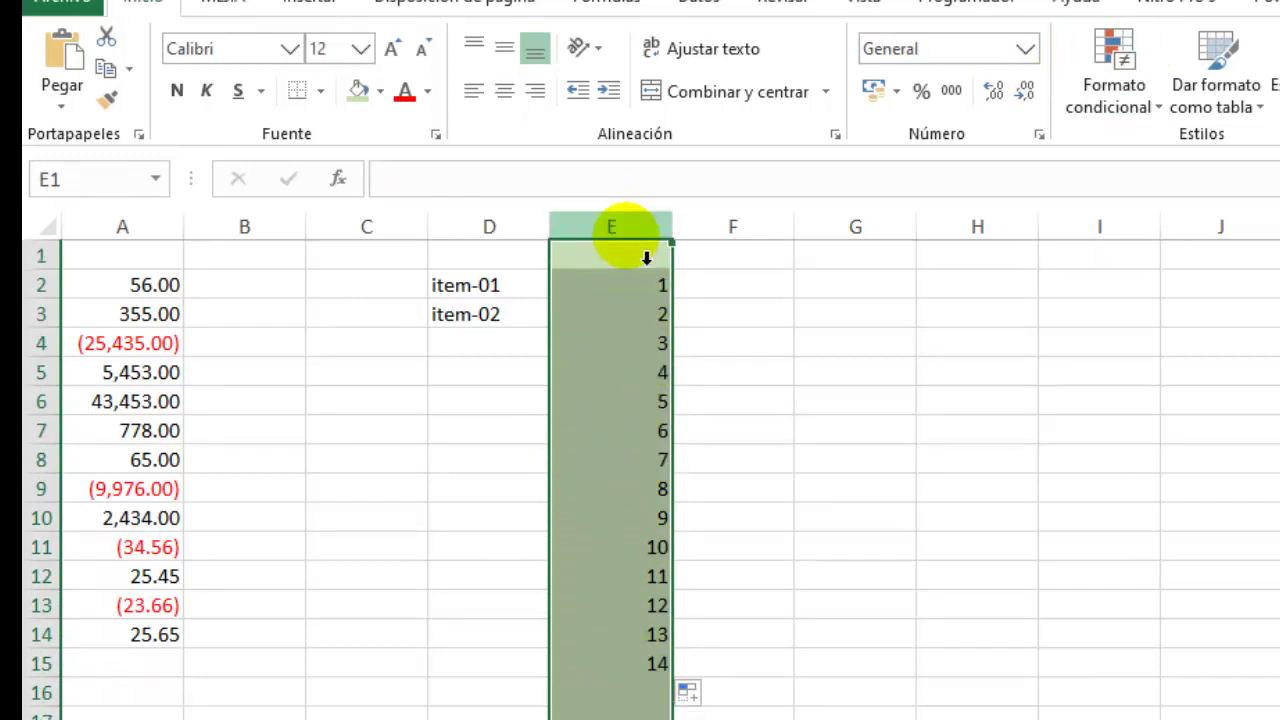
pyautogui.click(1026, 53)
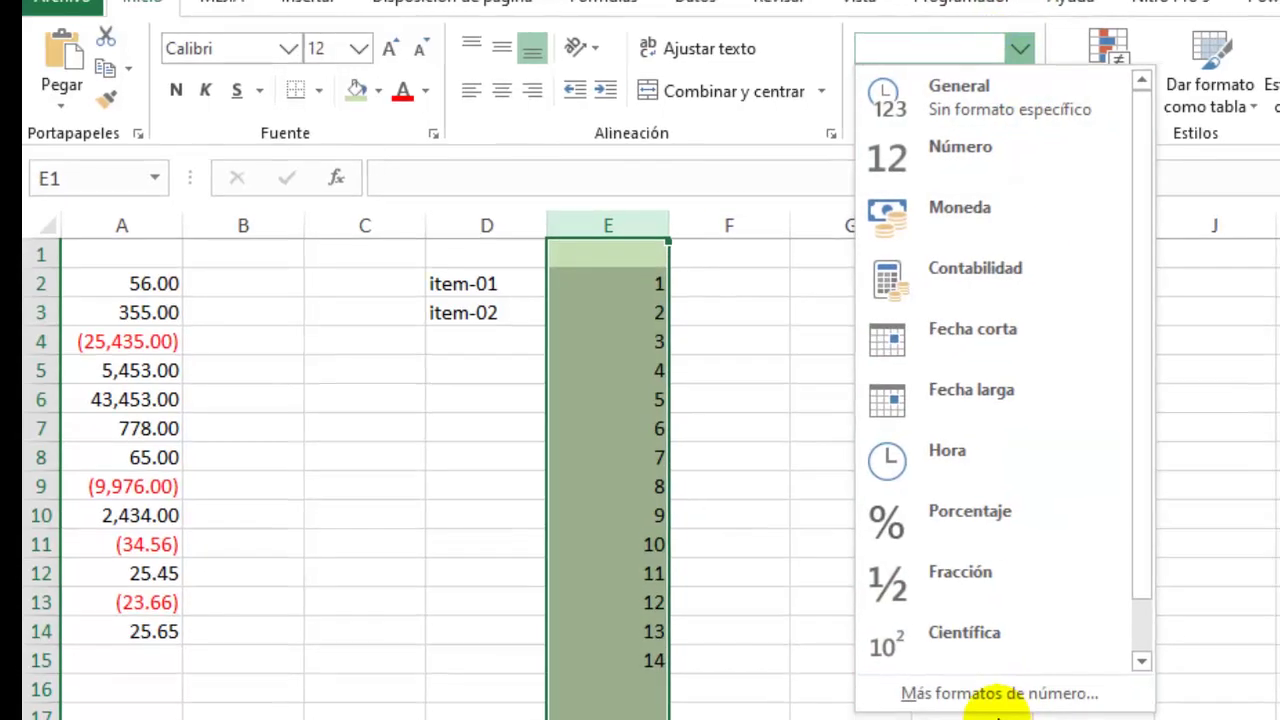
pyautogui.click(975, 697)
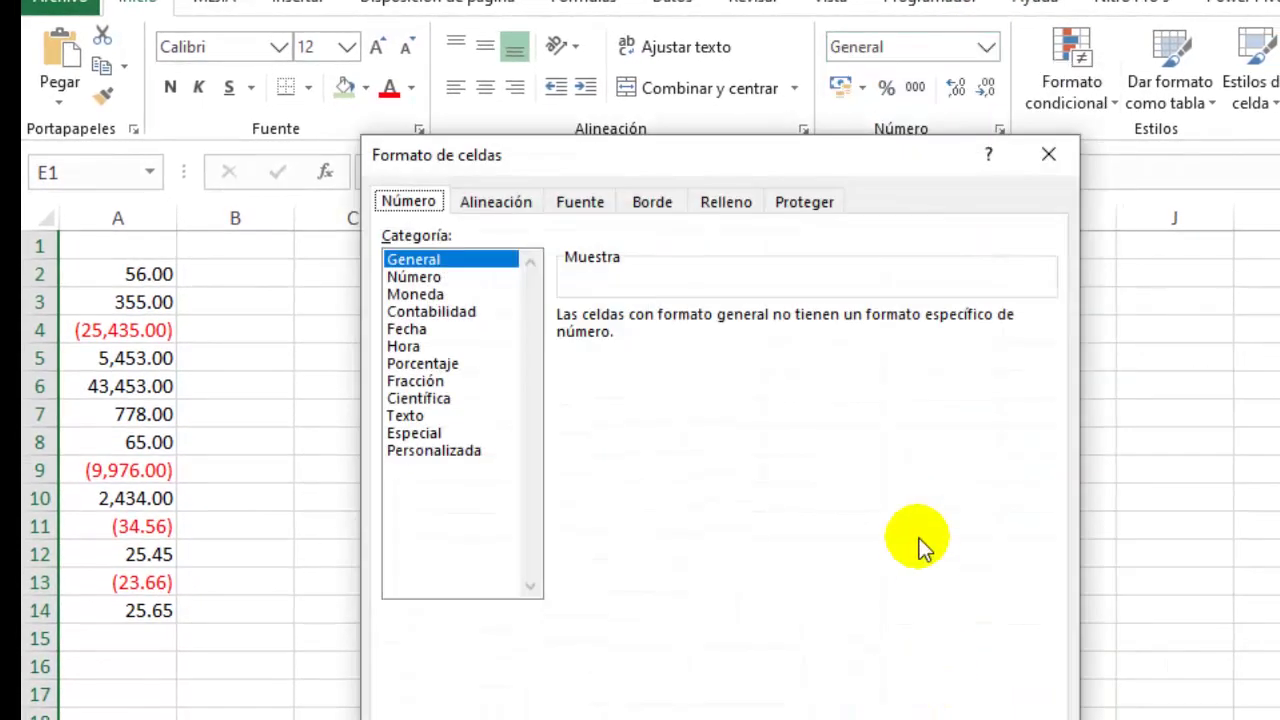
pyautogui.click(440, 451)
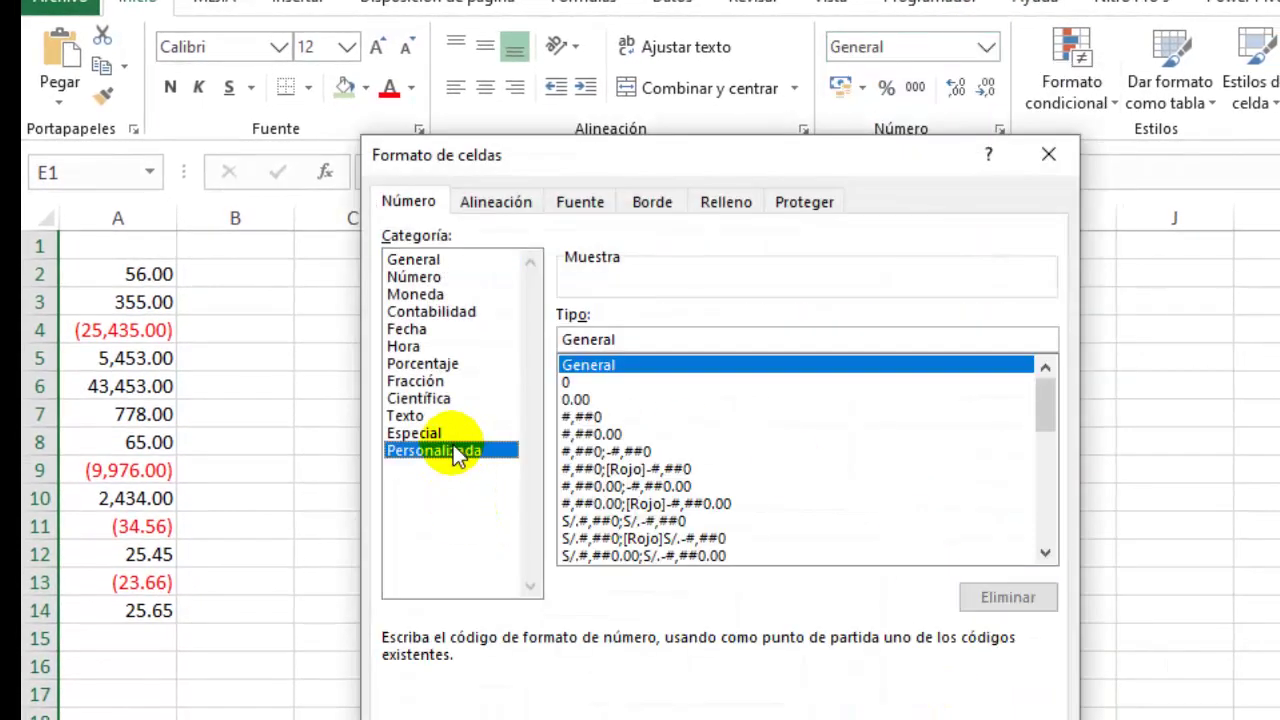
pyautogui.click(585, 383)
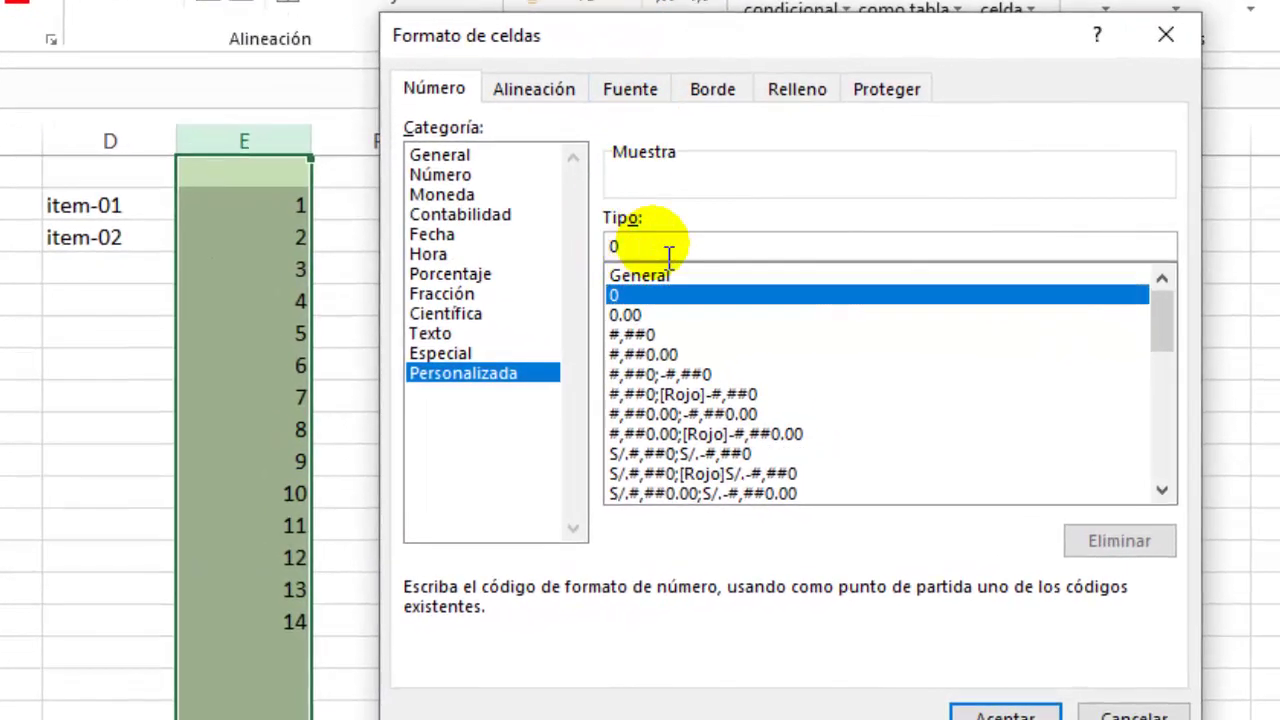
pyautogui.write('0')
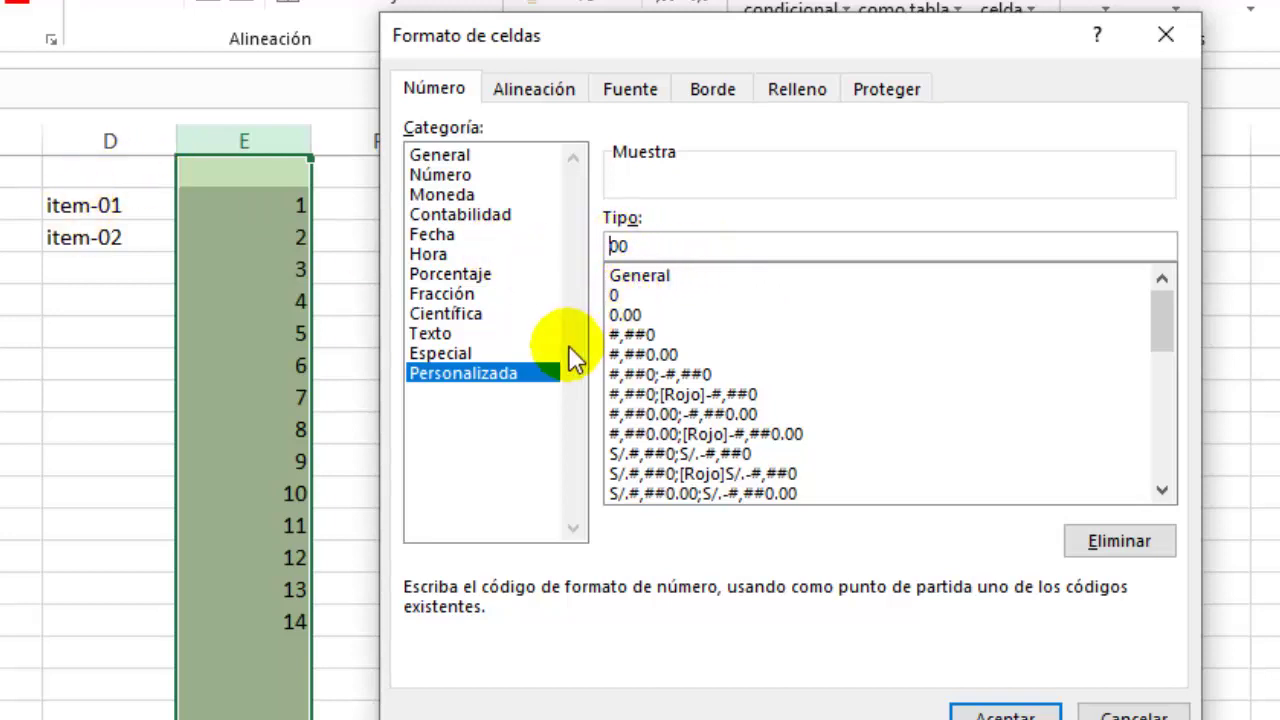
pyautogui.write('"I')
pyautogui.write('tem')
pyautogui.write(' -')
pyautogui.write(' "')
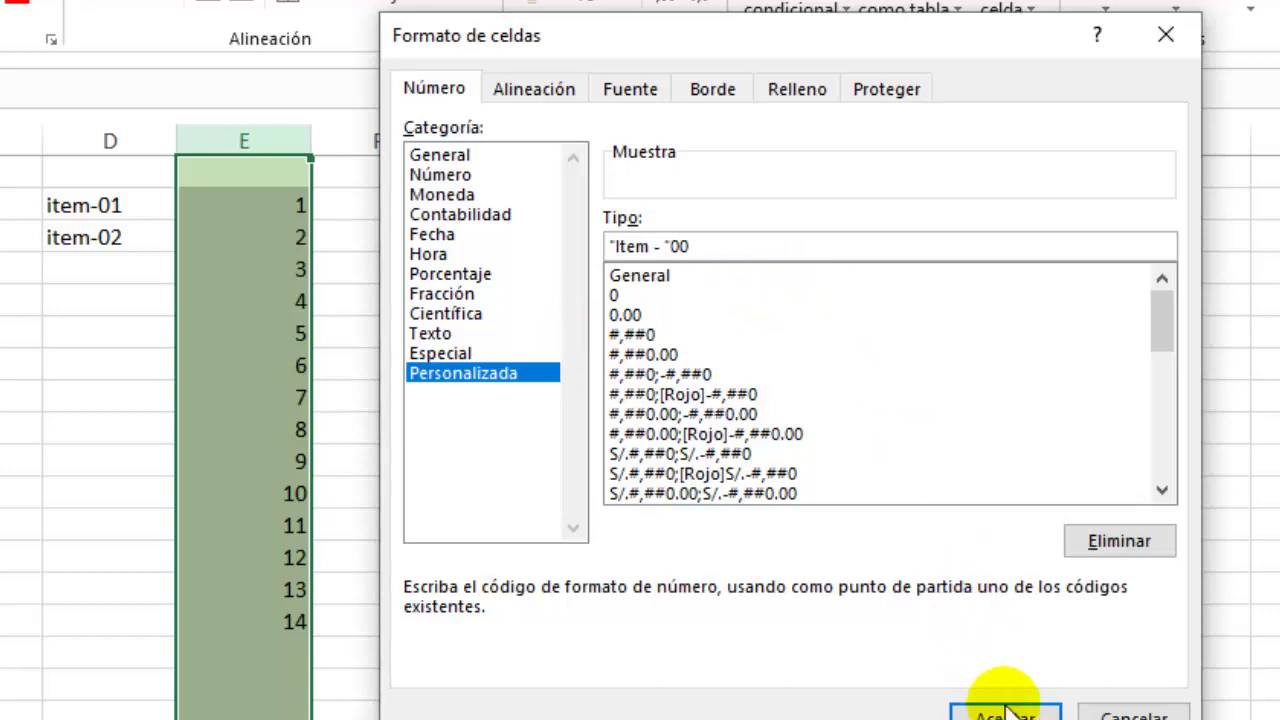
pyautogui.click(1005, 712)
pyautogui.click(540, 209)
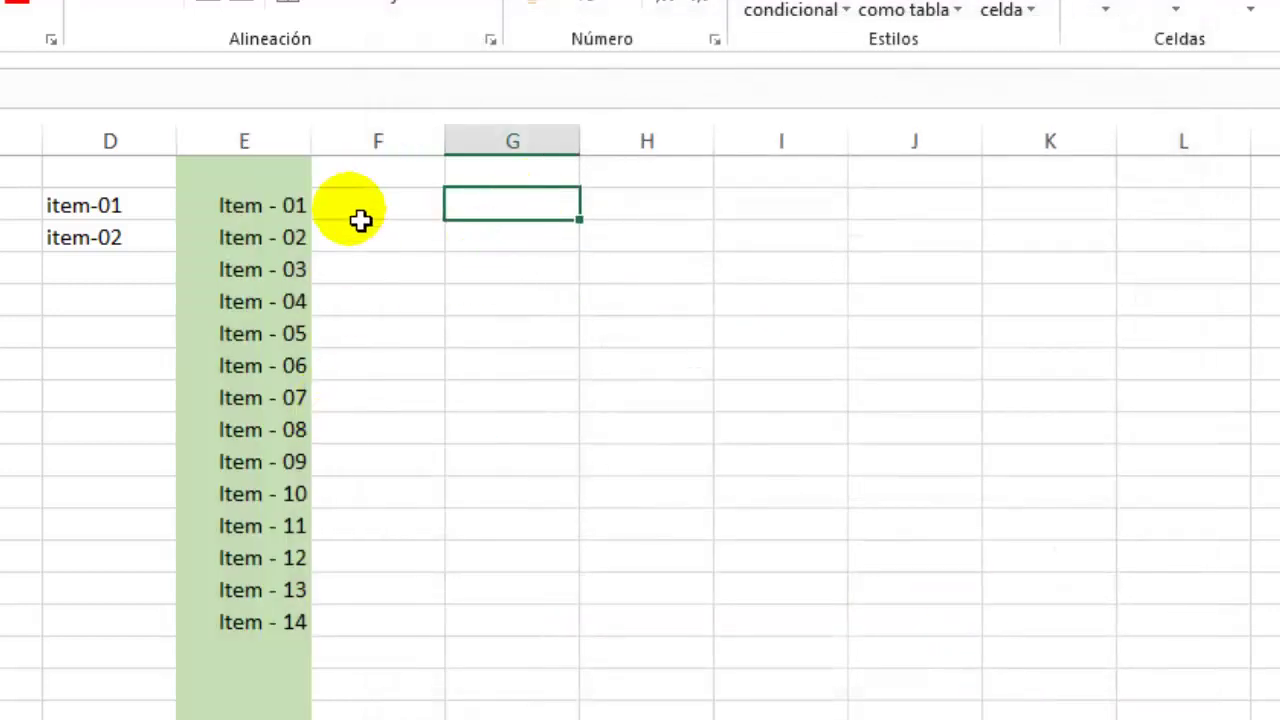
# Enter 15, 16 and 17 below Item - 14 so they display as Item - 15 to Item - 17.
pyautogui.click(277, 690)
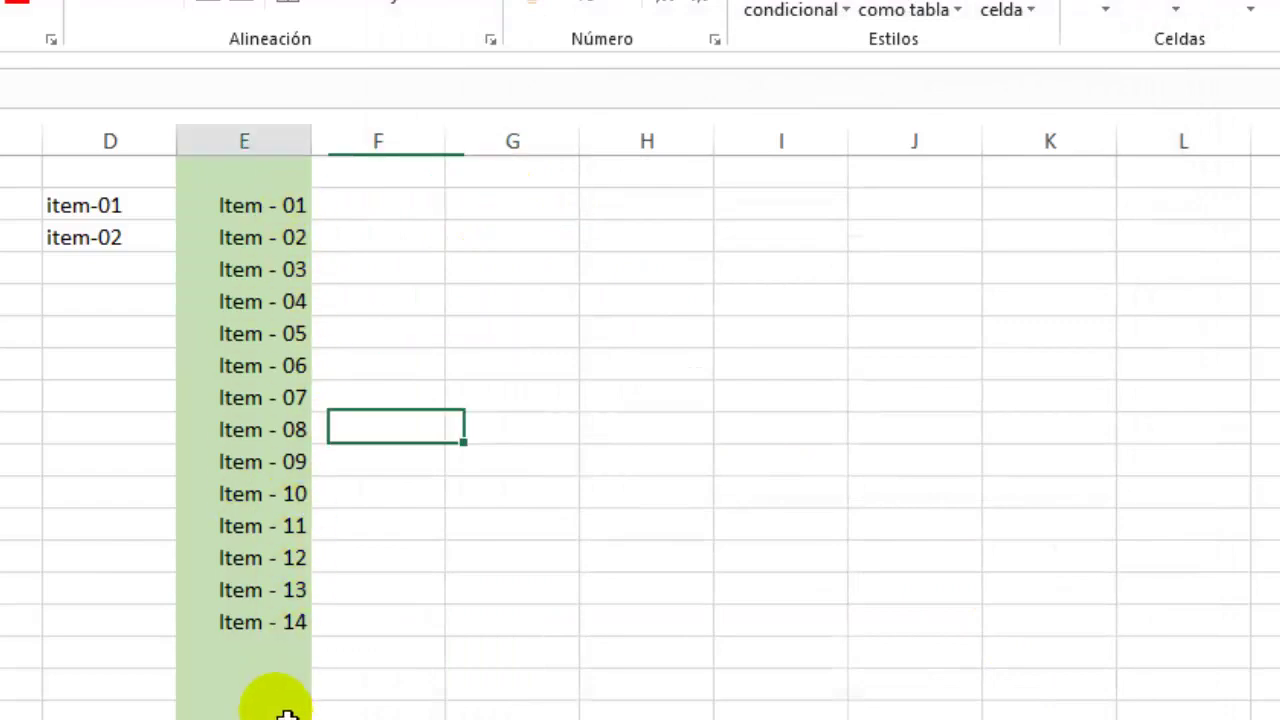
pyautogui.click(291, 654)
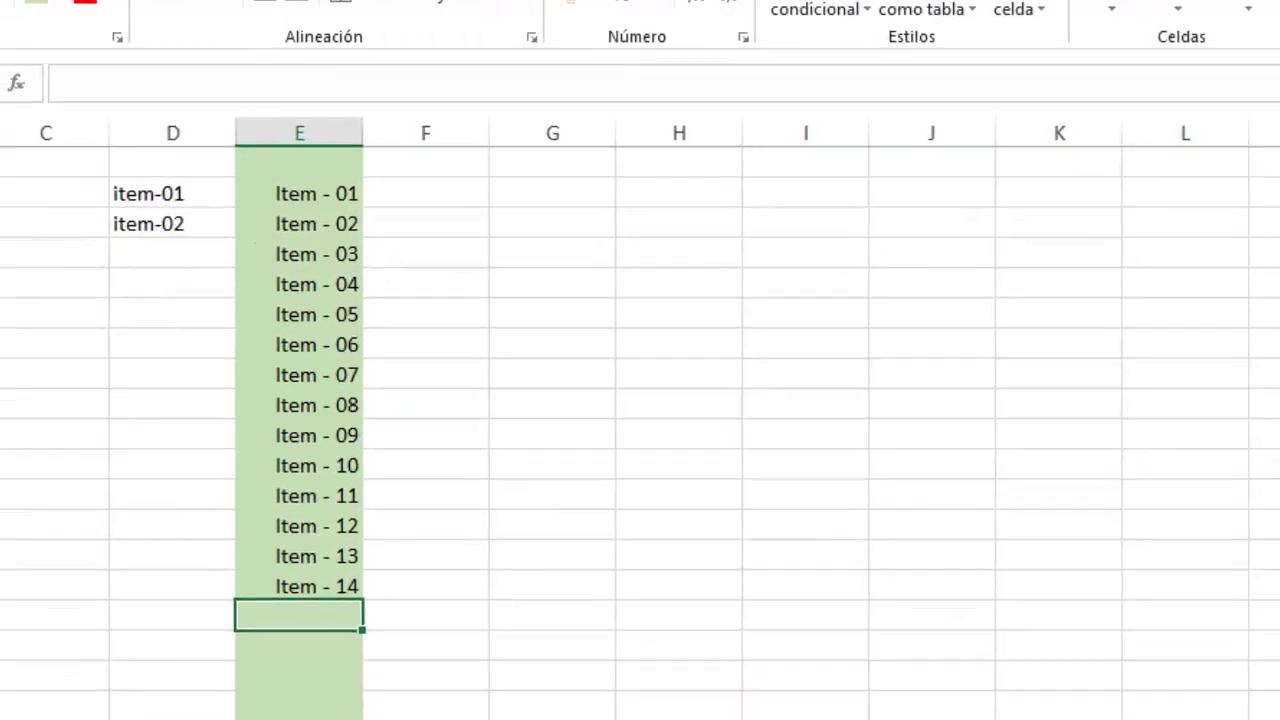
pyautogui.press('F2')
pyautogui.press('Return')
pyautogui.write('16')
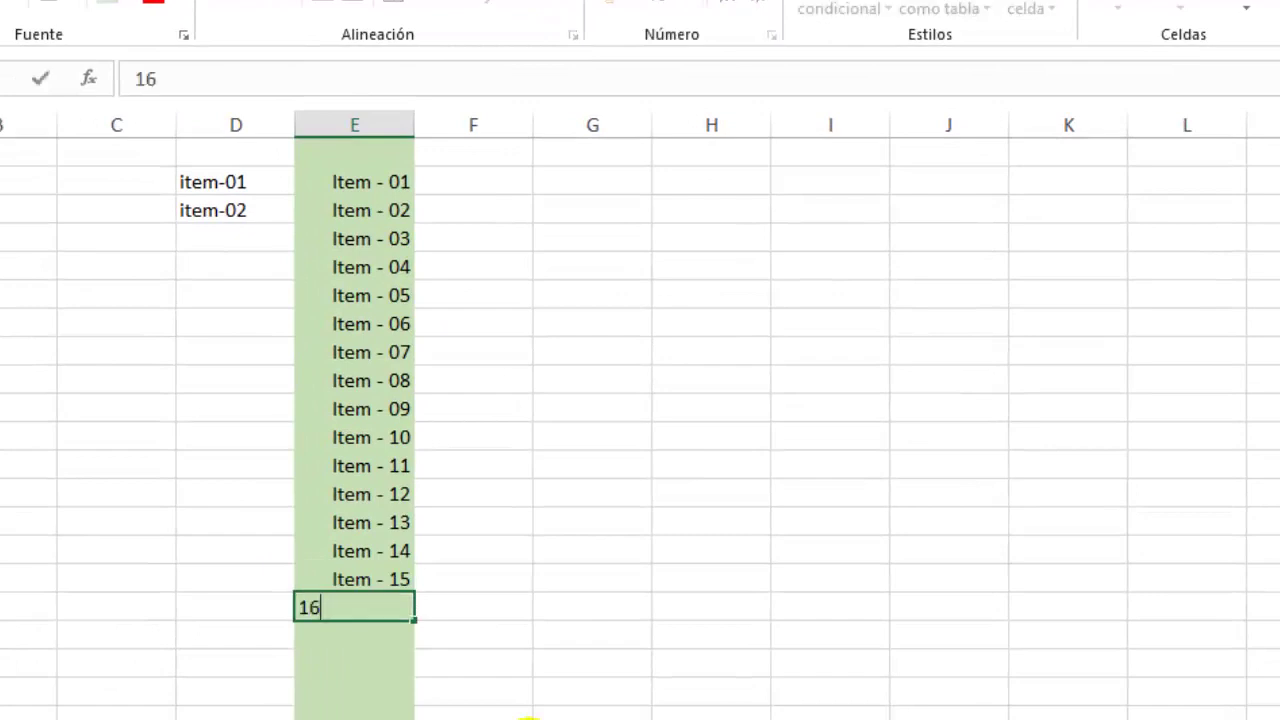
pyautogui.press('Return')
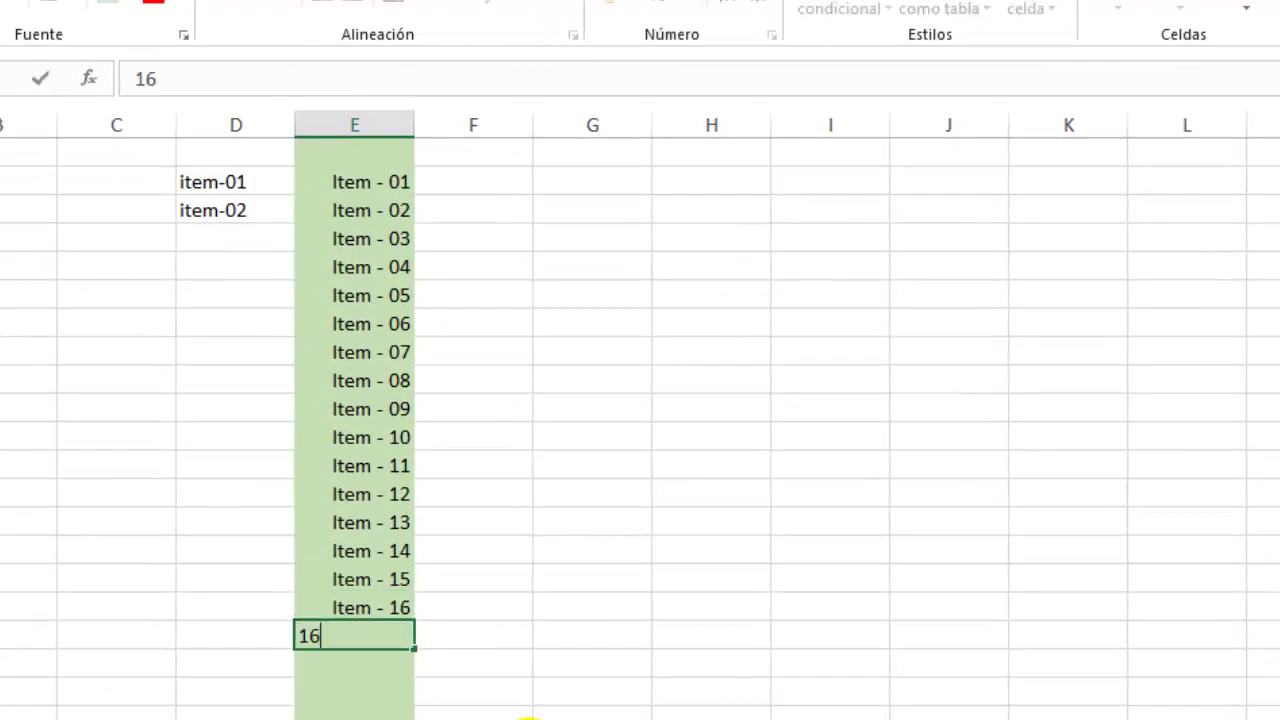
pyautogui.press('Return')
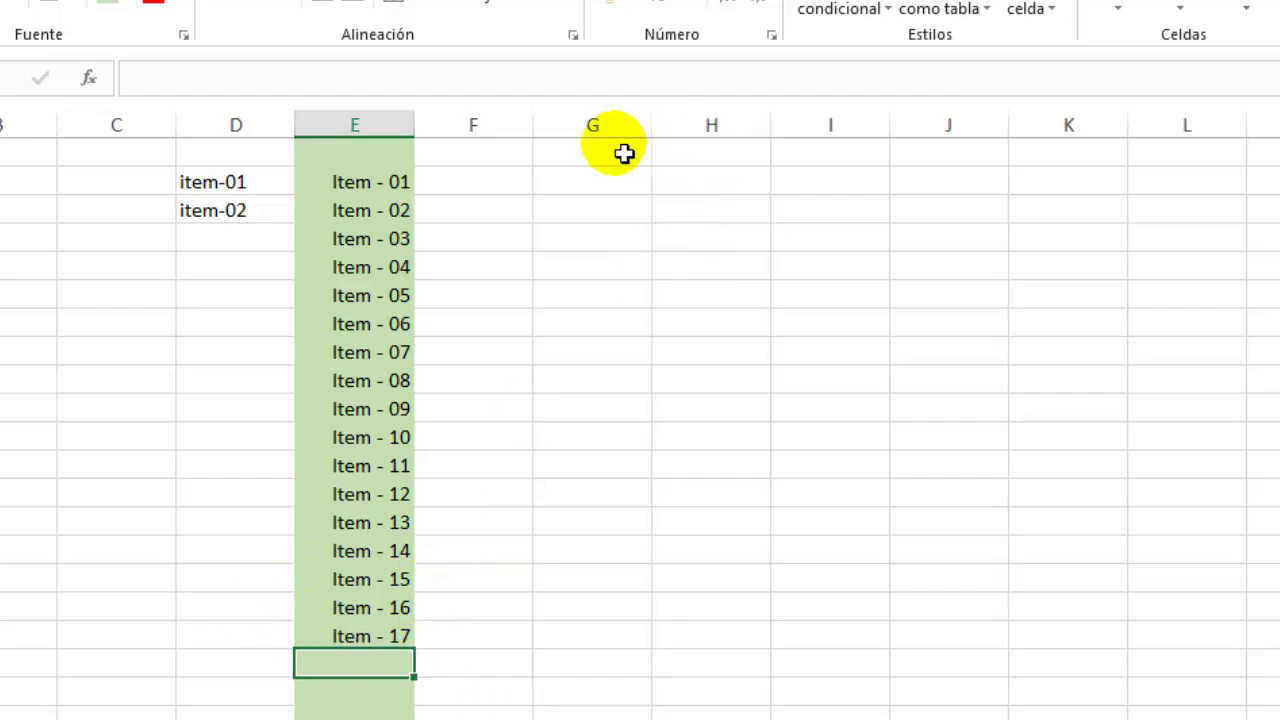
pyautogui.click(585, 182)
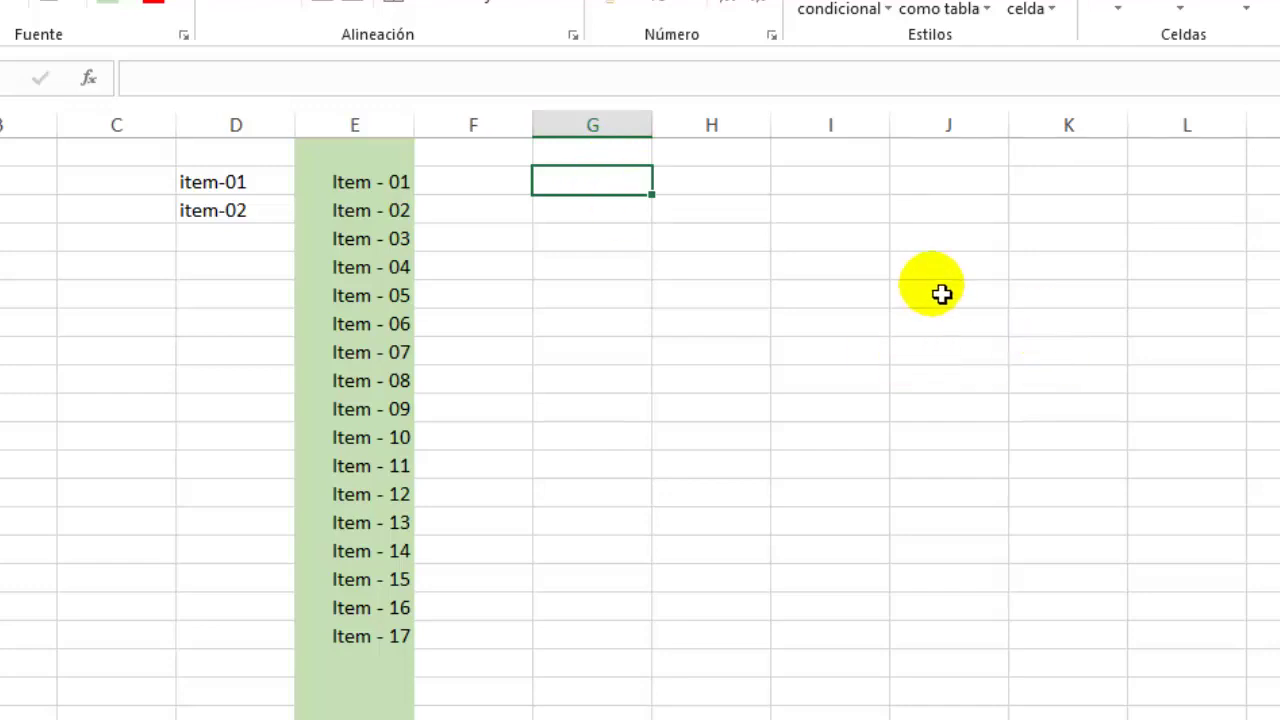
# Enter =FILA()-1 in G2 and fill it down to G18, numbering rows 1 to 17.
pyautogui.write('=fil')
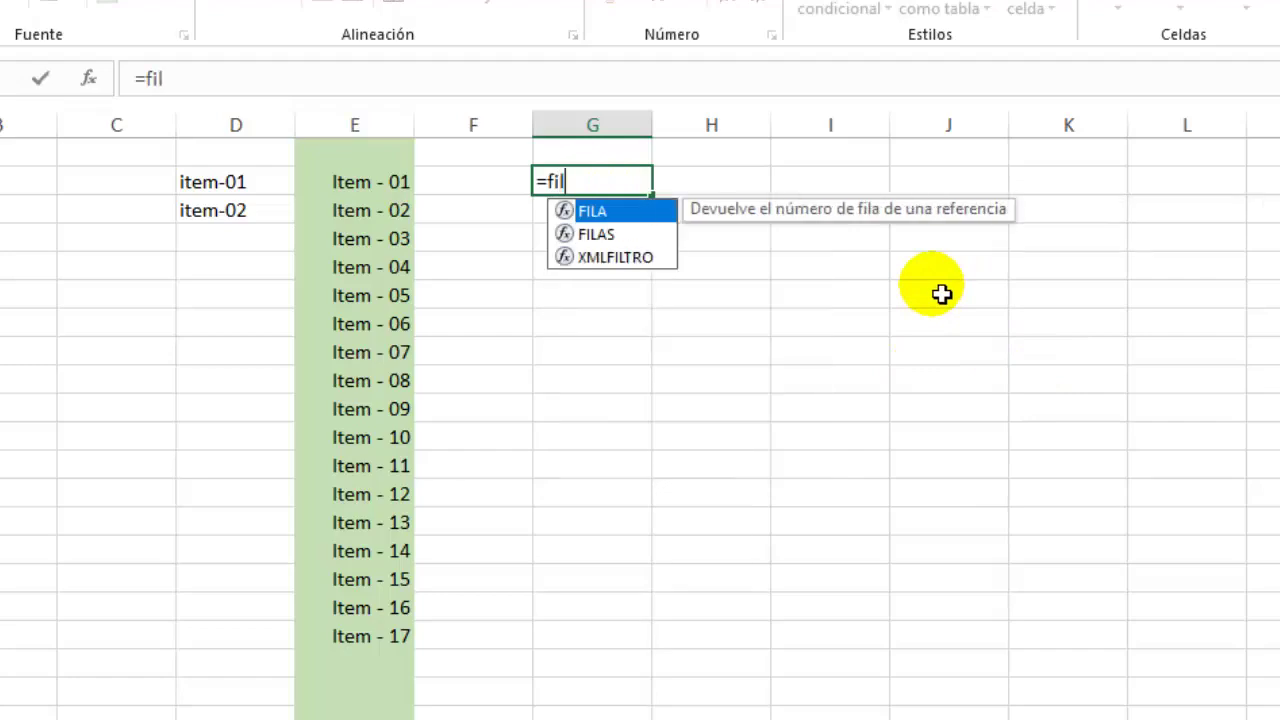
pyautogui.write('a')
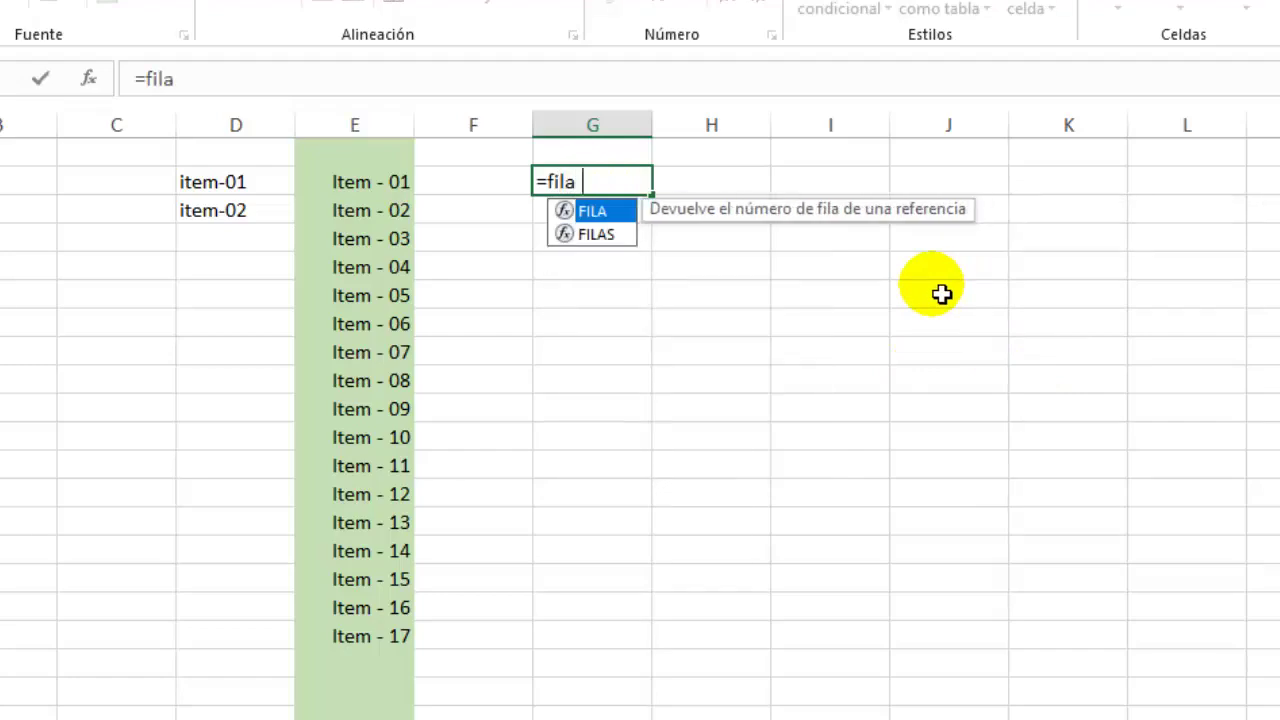
pyautogui.write('()-1')
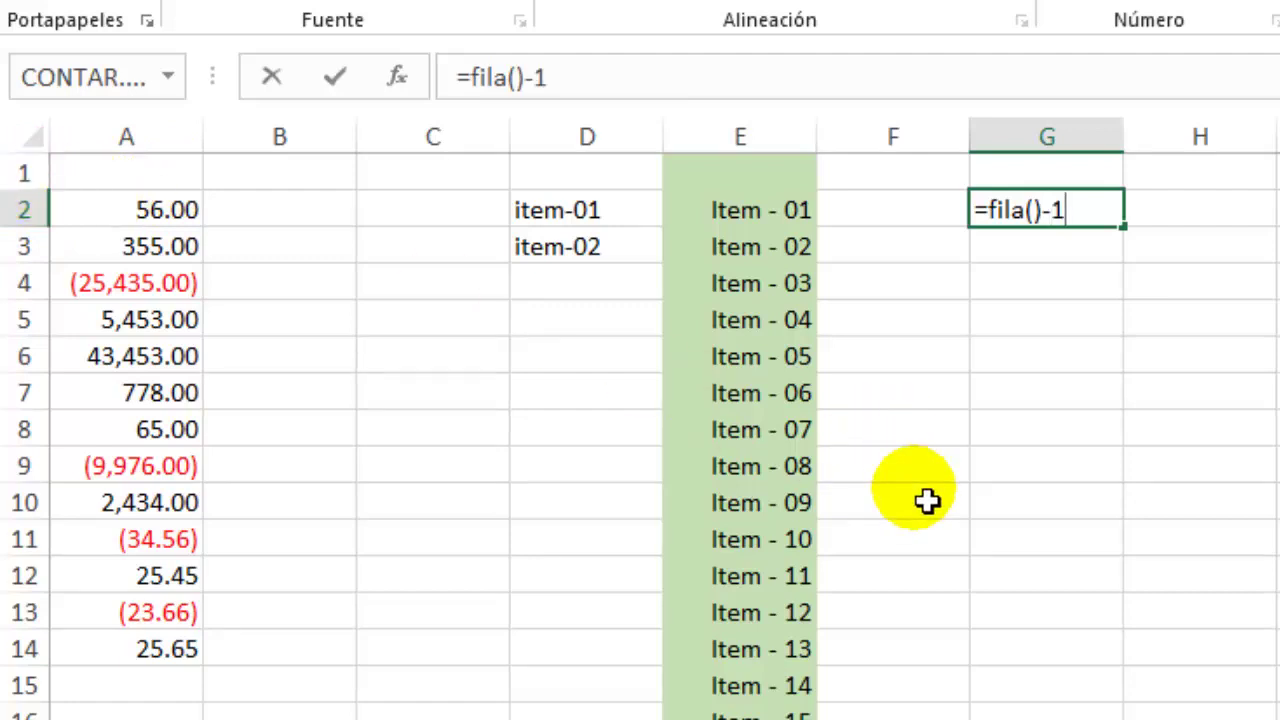
pyautogui.press('Return')
pyautogui.click(1095, 222)
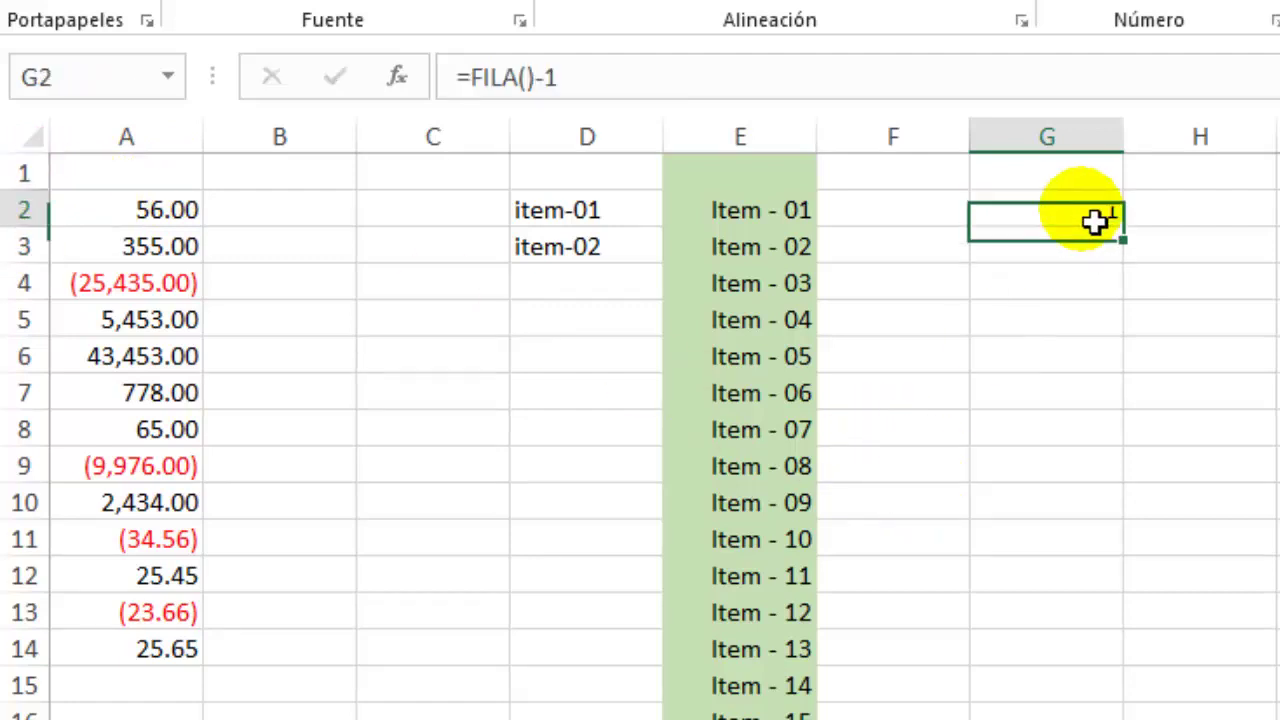
pyautogui.moveTo(1123, 240); pyautogui.dragTo(1080, 710)
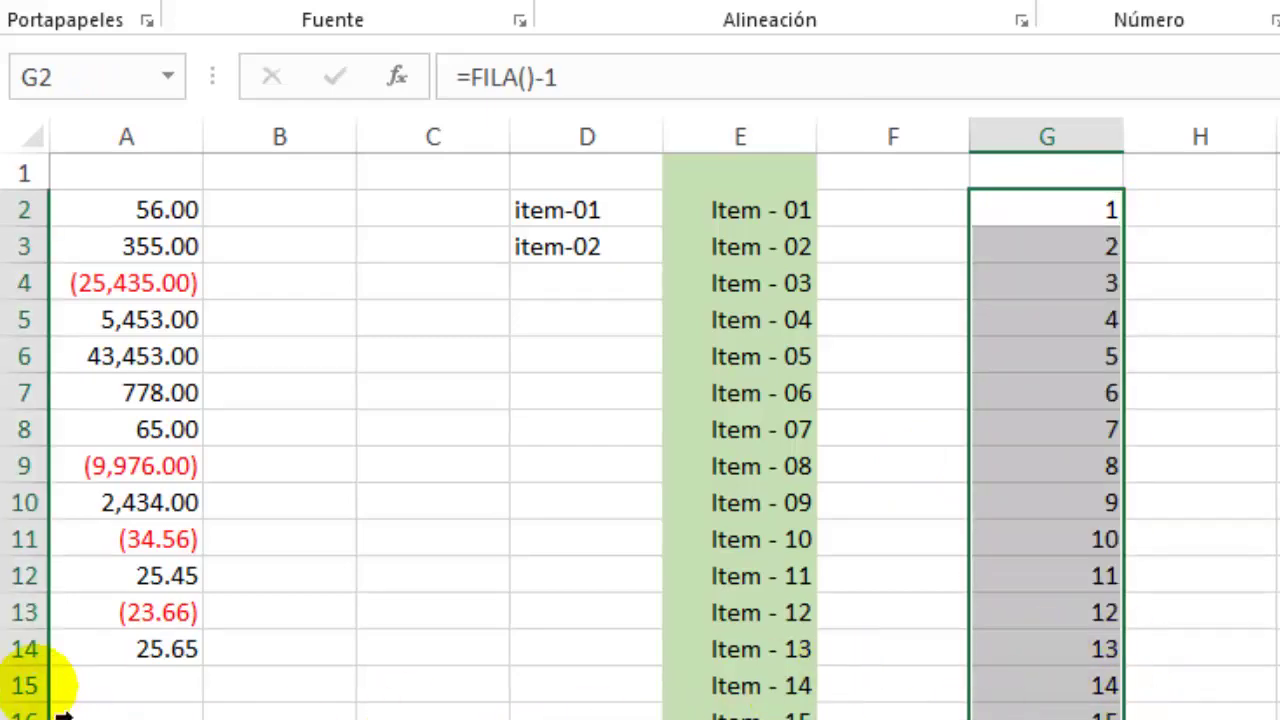
pyautogui.moveTo(20, 587); pyautogui.dragTo(20, 649)
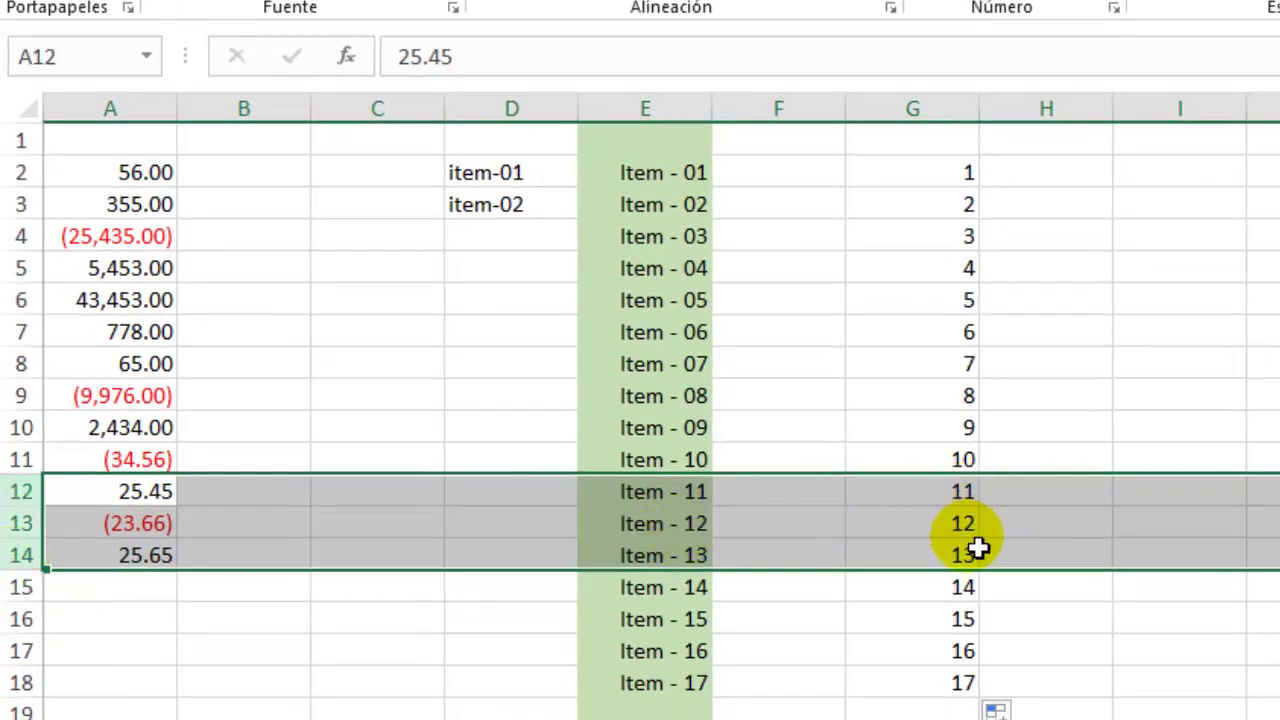
# Delete rows 12–14 and confirm G2 still holds =FILA()-1 with consecutive numbering 1–14.
pyautogui.rightClick(22, 492)
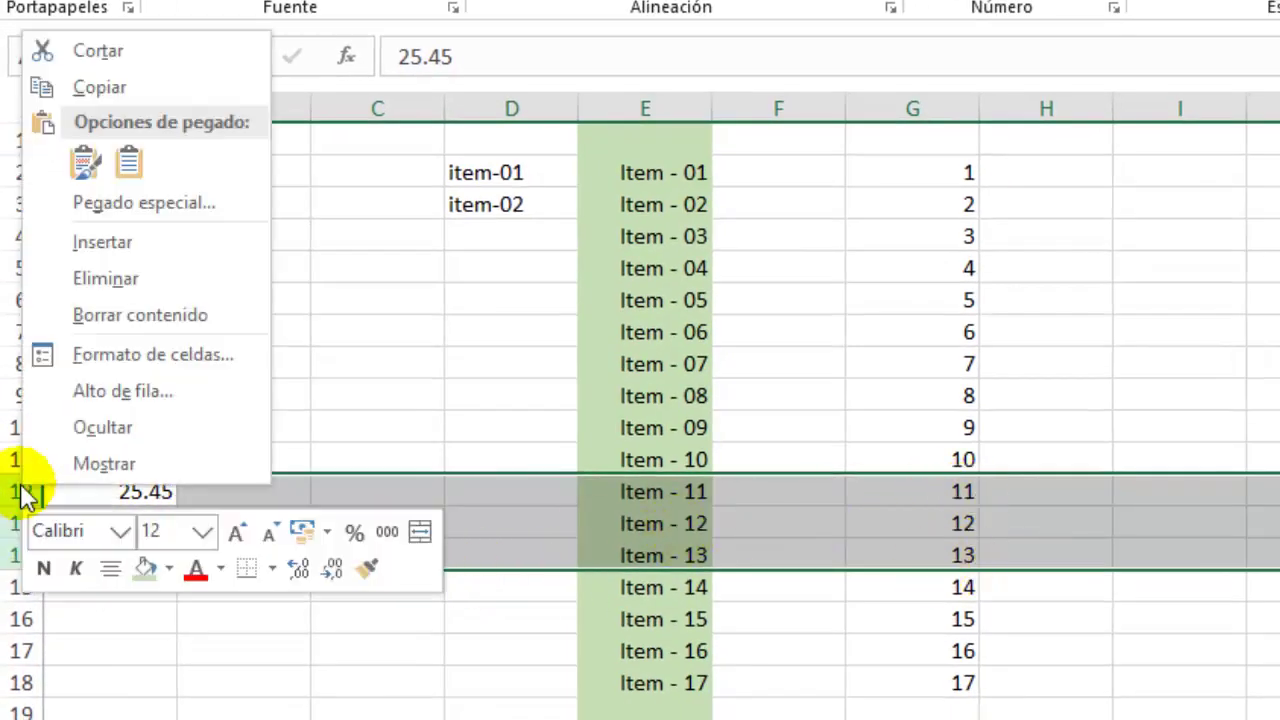
pyautogui.click(137, 281)
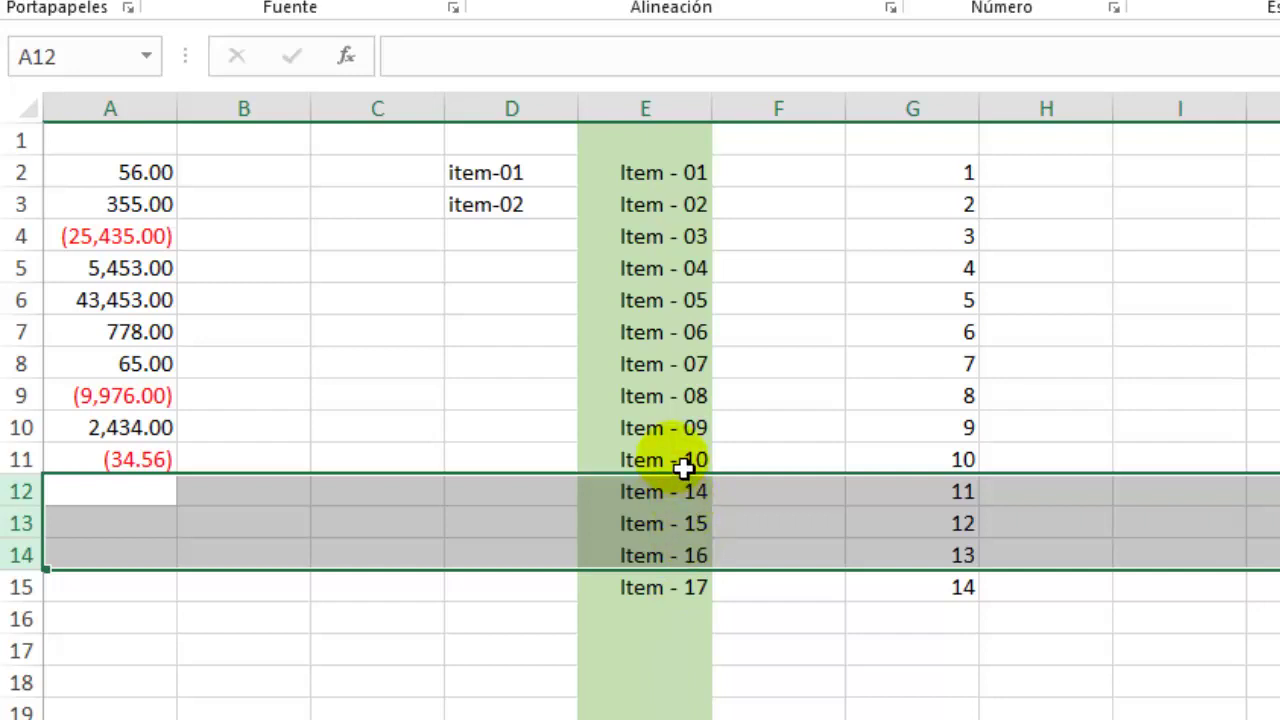
pyautogui.click(962, 180)
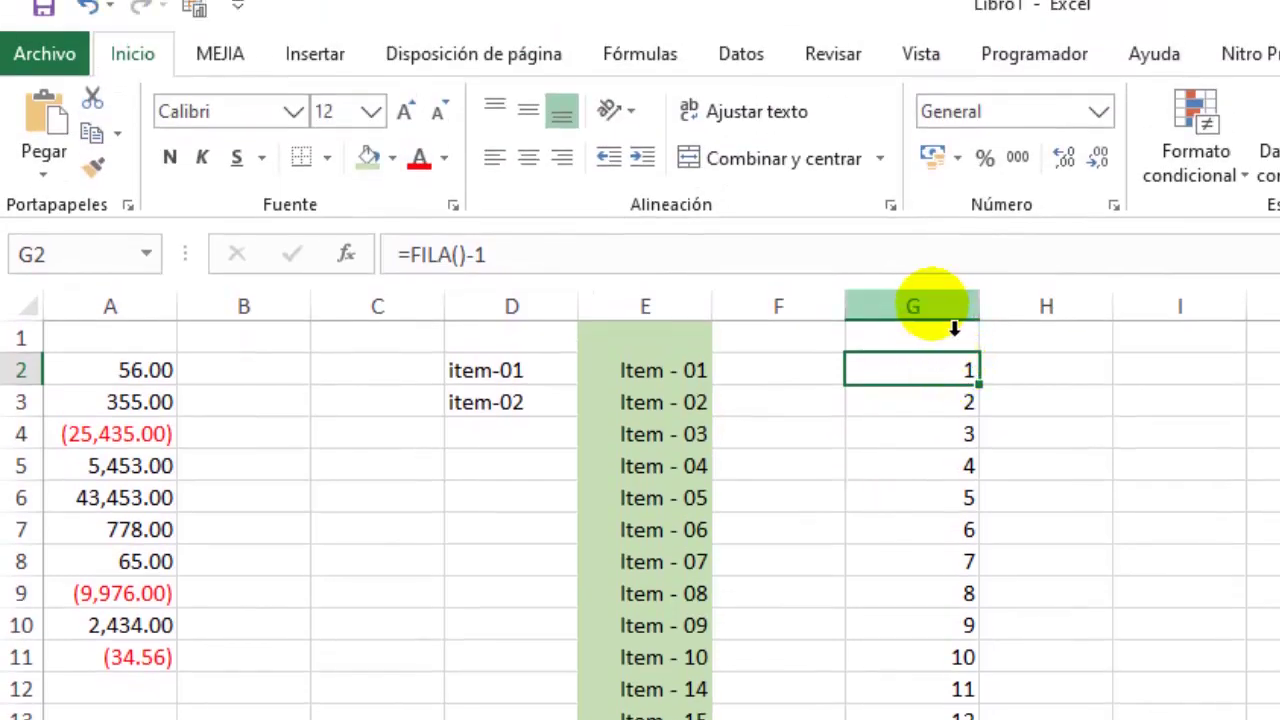
# Give column G the custom number format "Vent. "00, showing Vent. 01 through Vent. 14.
pyautogui.click(955, 326)
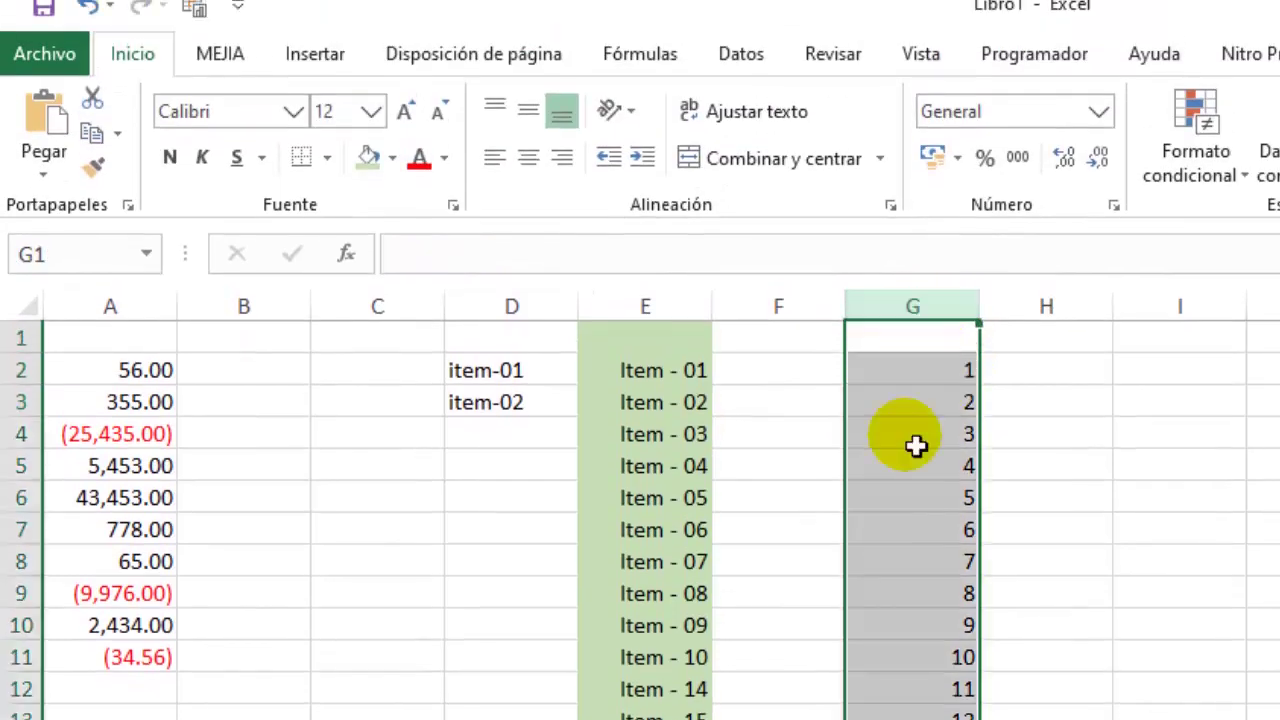
pyautogui.click(1099, 112)
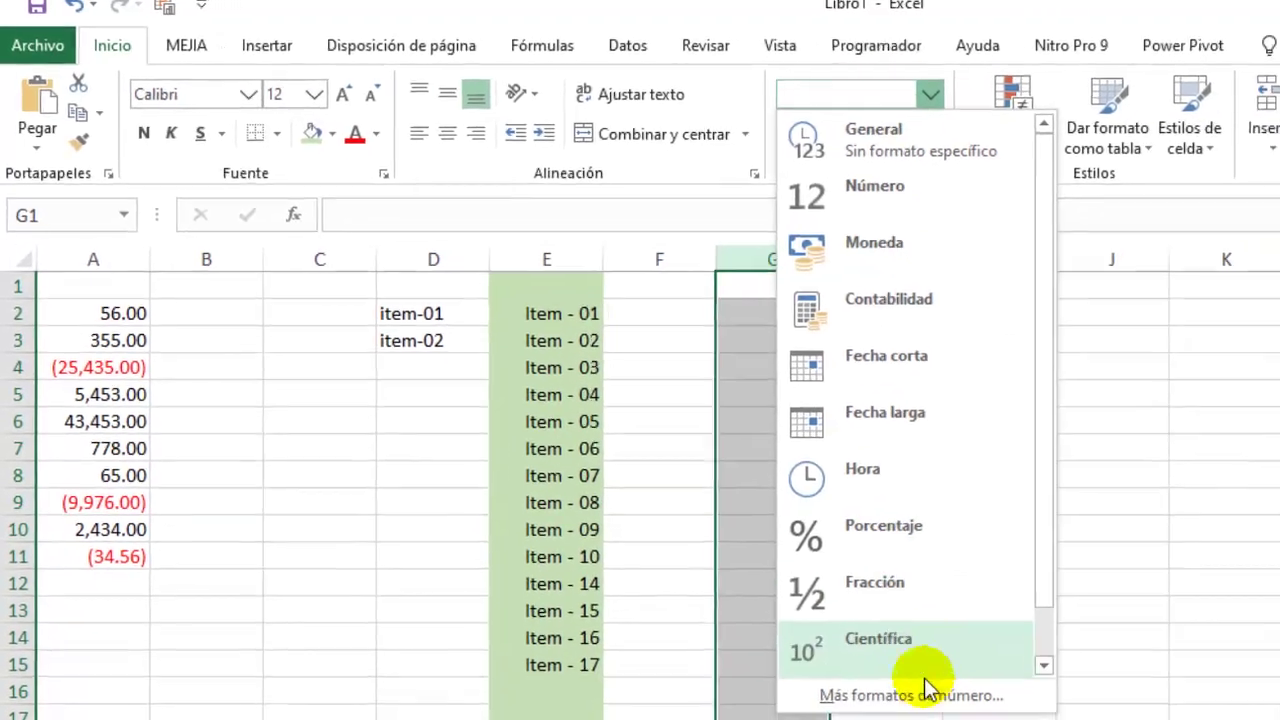
pyautogui.click(927, 690)
pyautogui.click(750, 461)
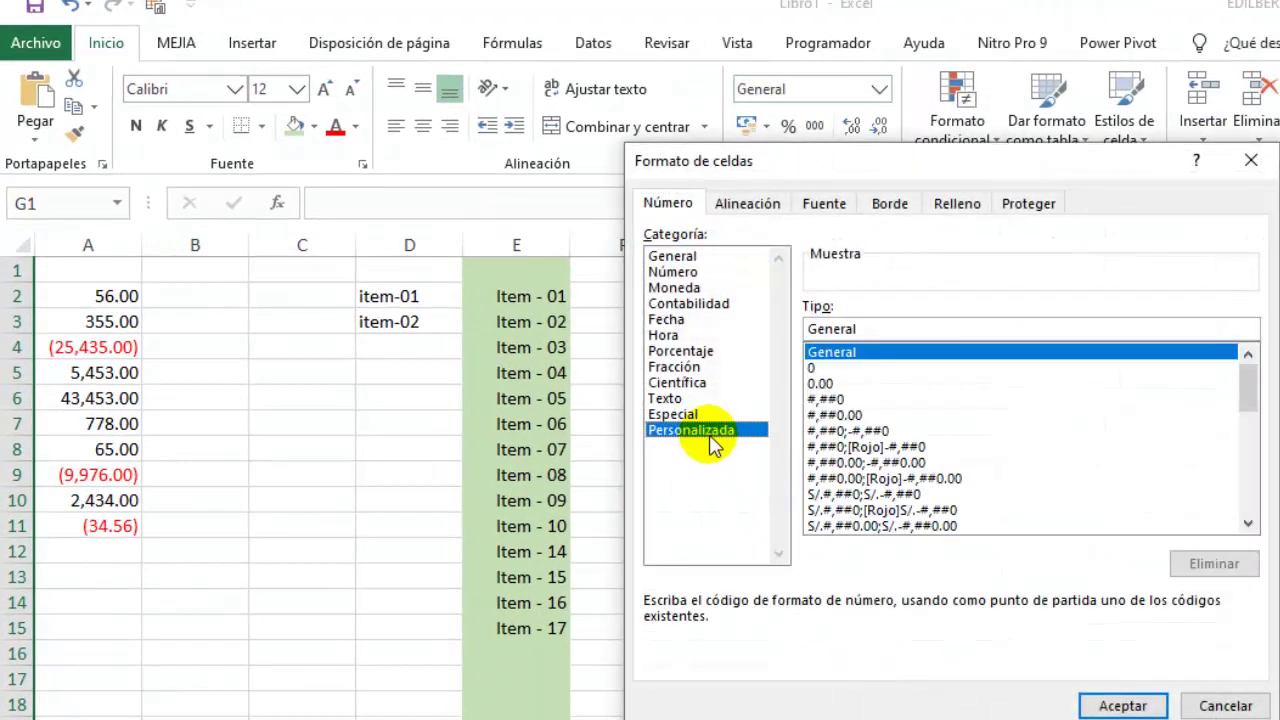
pyautogui.click(814, 368)
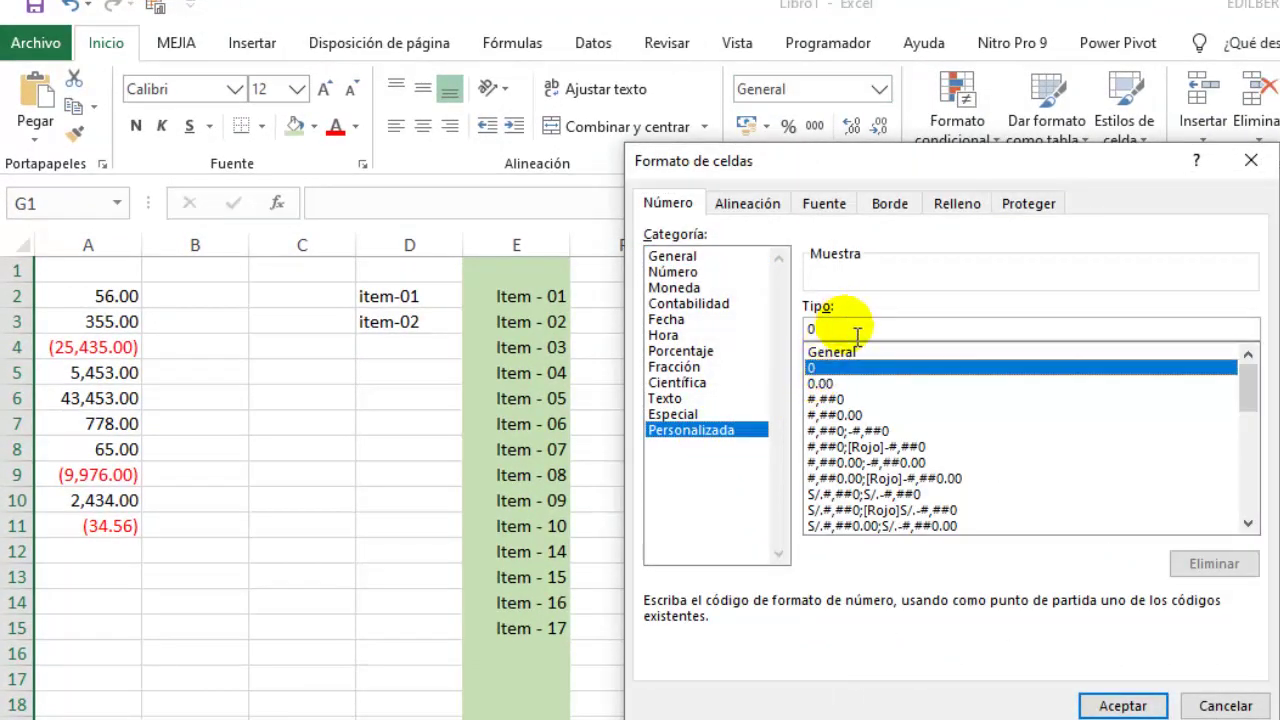
pyautogui.moveTo(845, 165); pyautogui.dragTo(1083, 158)
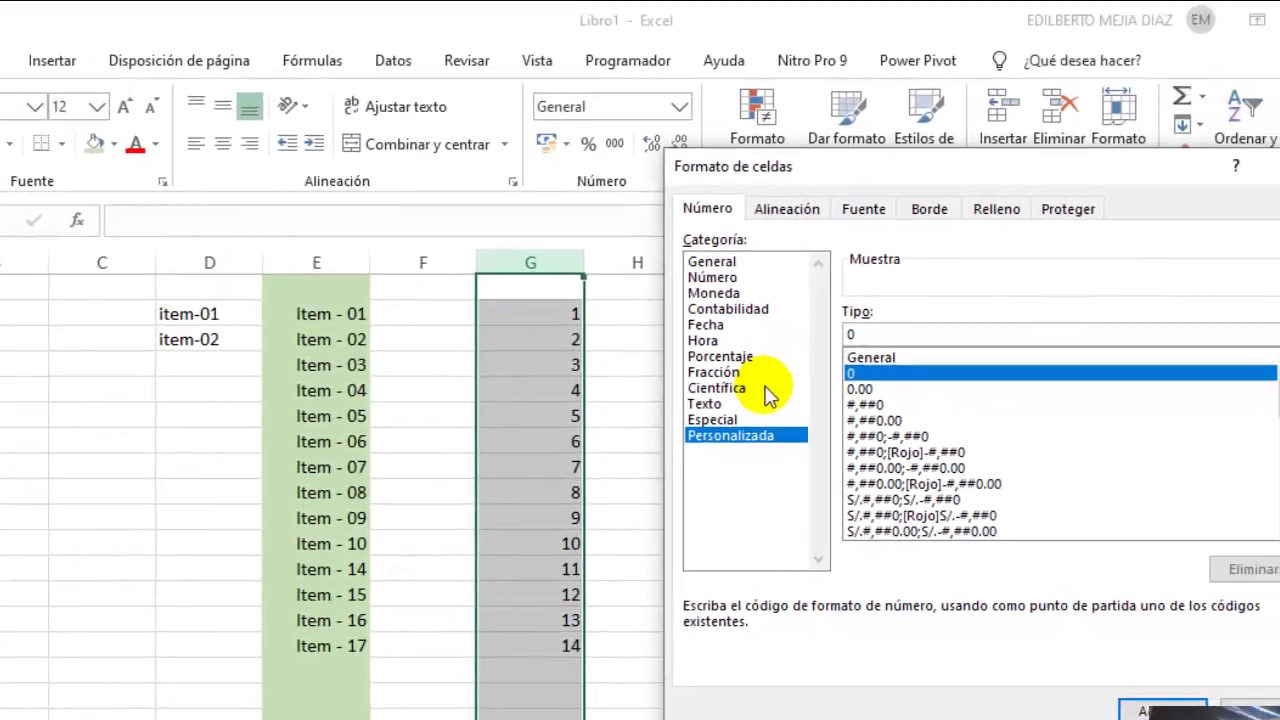
pyautogui.write('00')
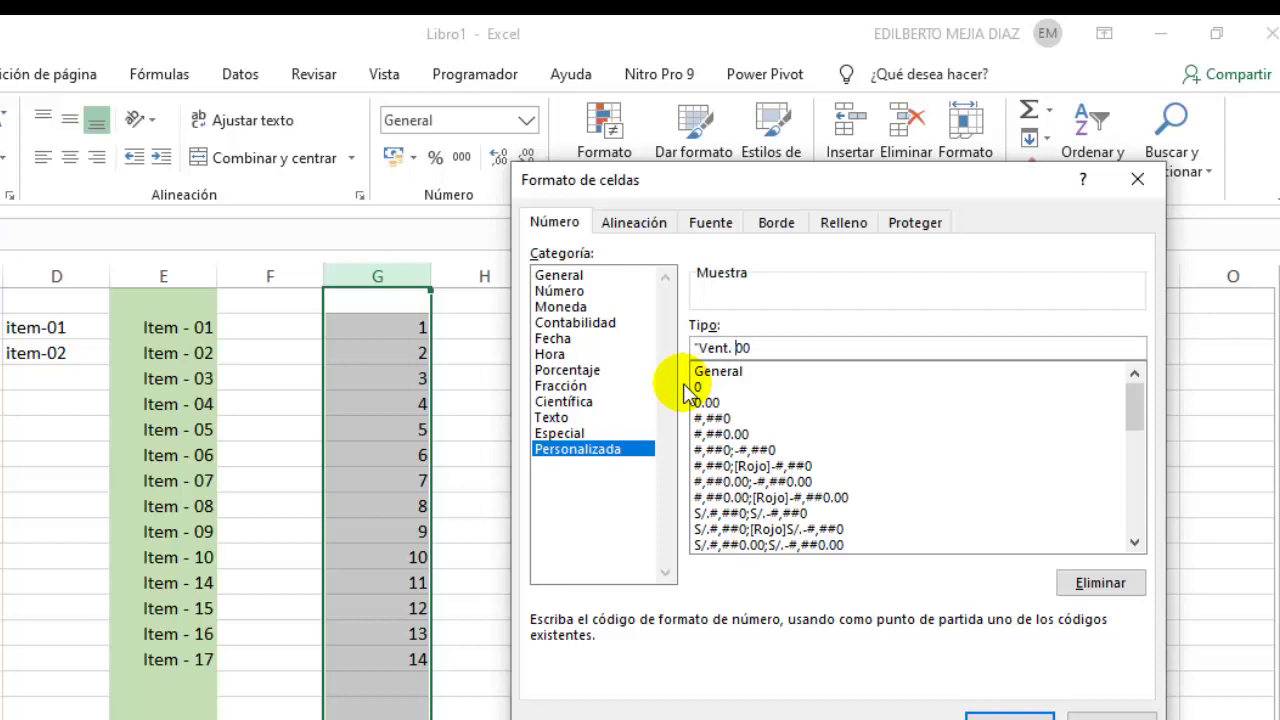
pyautogui.write('"')
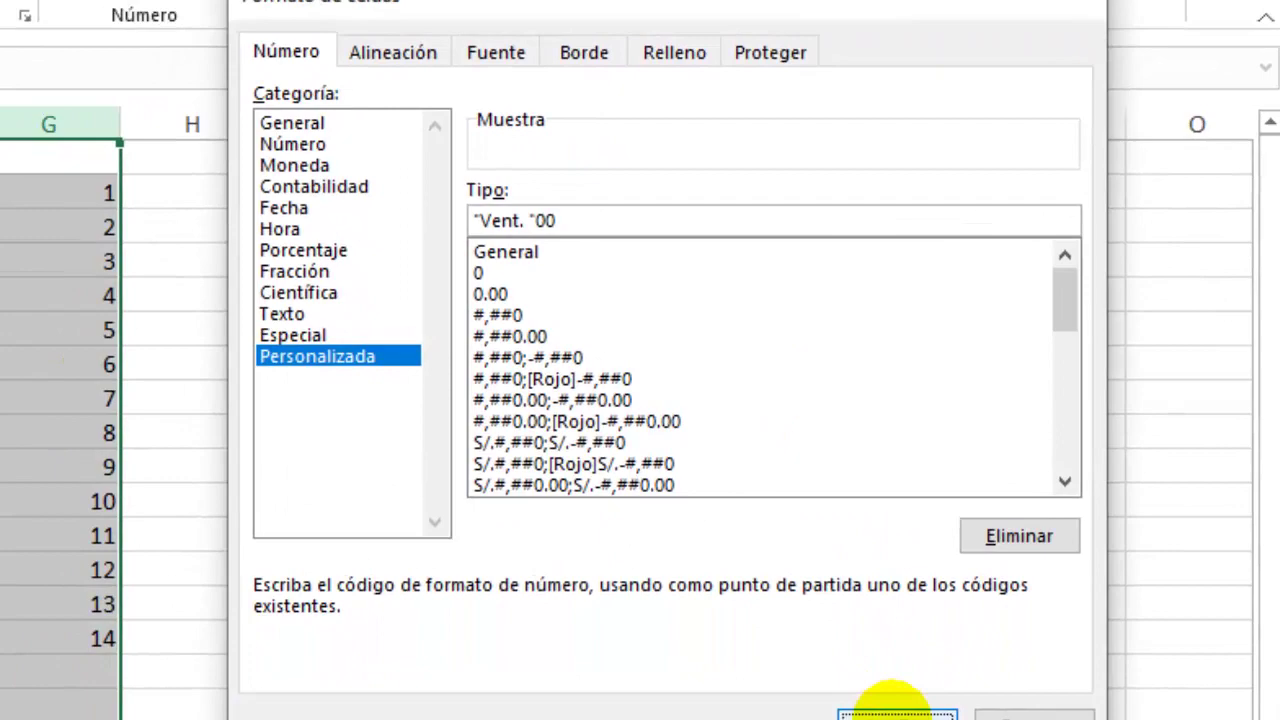
pyautogui.click(850, 712)
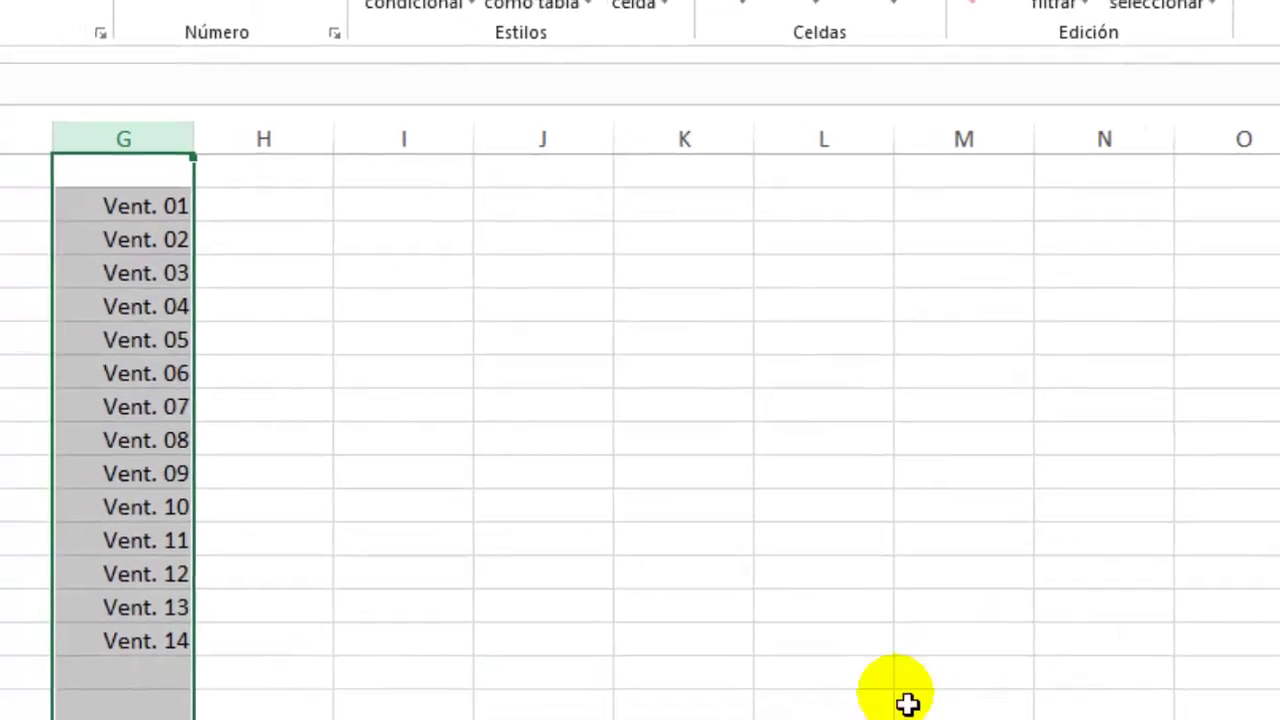
pyautogui.click(663, 546)
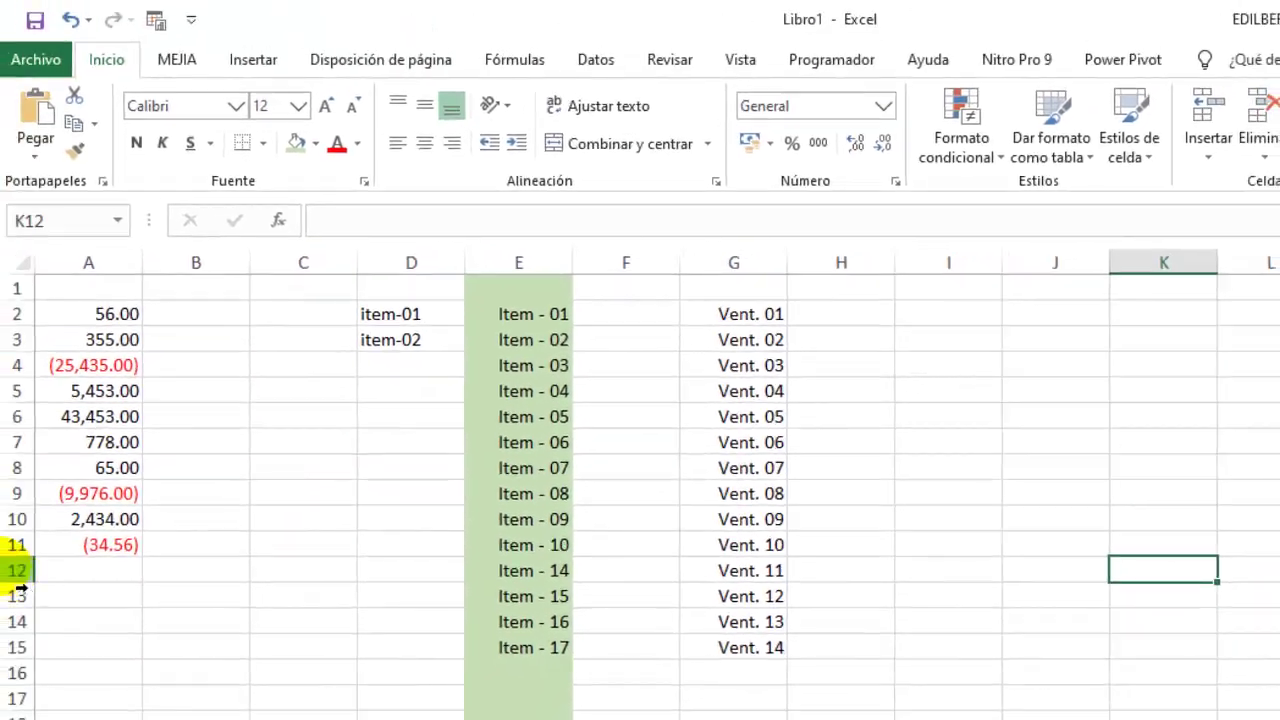
# Delete rows 12 and 13 so Item - 10 is followed by Item - 16.
pyautogui.moveTo(17, 572); pyautogui.dragTo(8, 609)
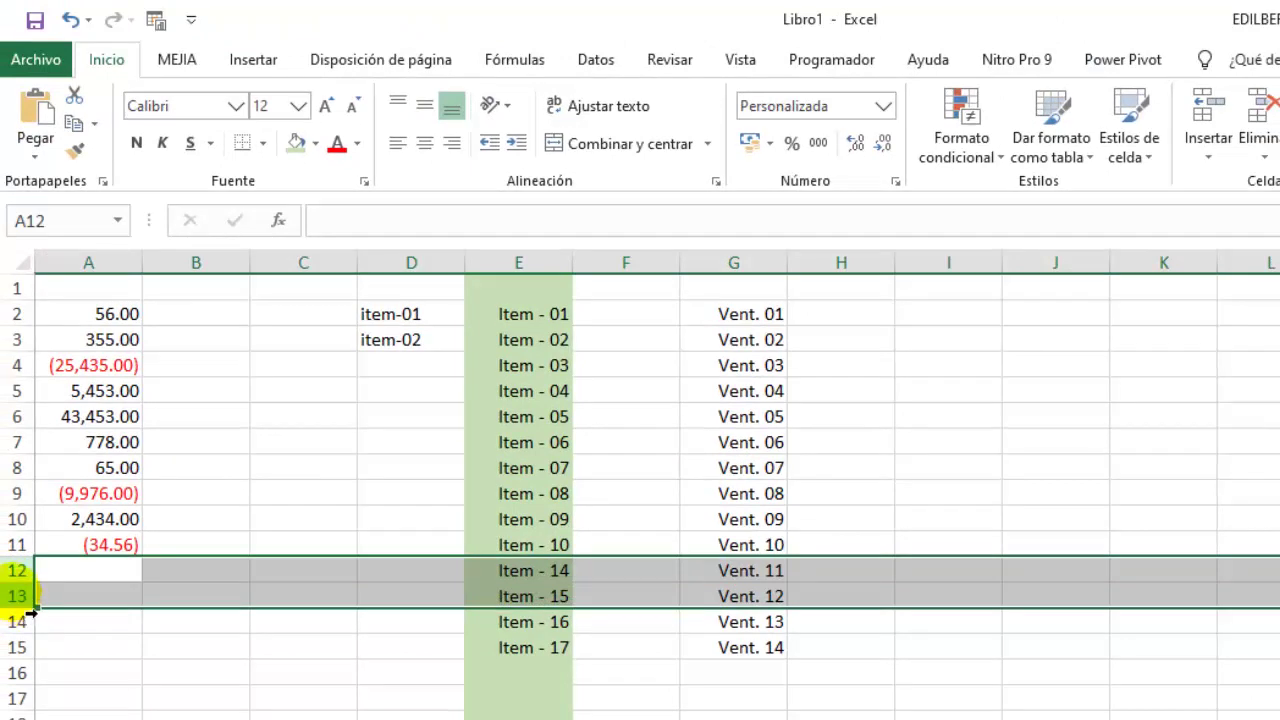
pyautogui.rightClick(20, 598)
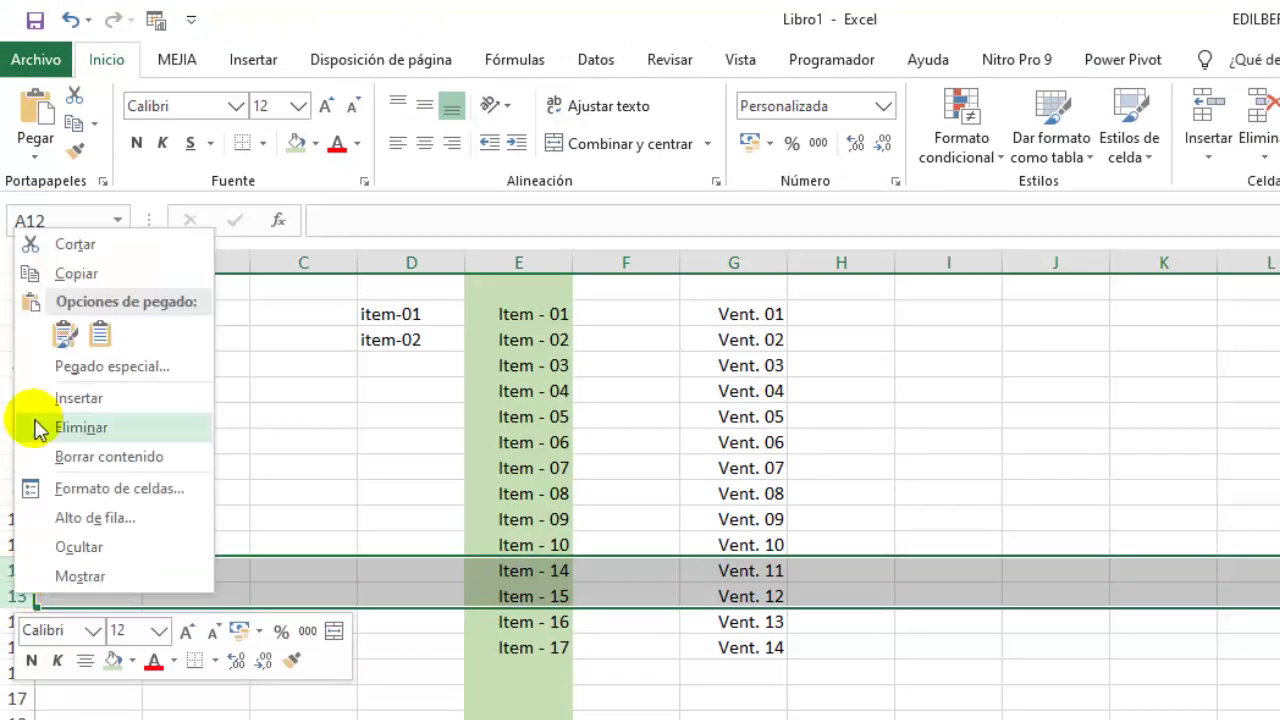
pyautogui.click(89, 426)
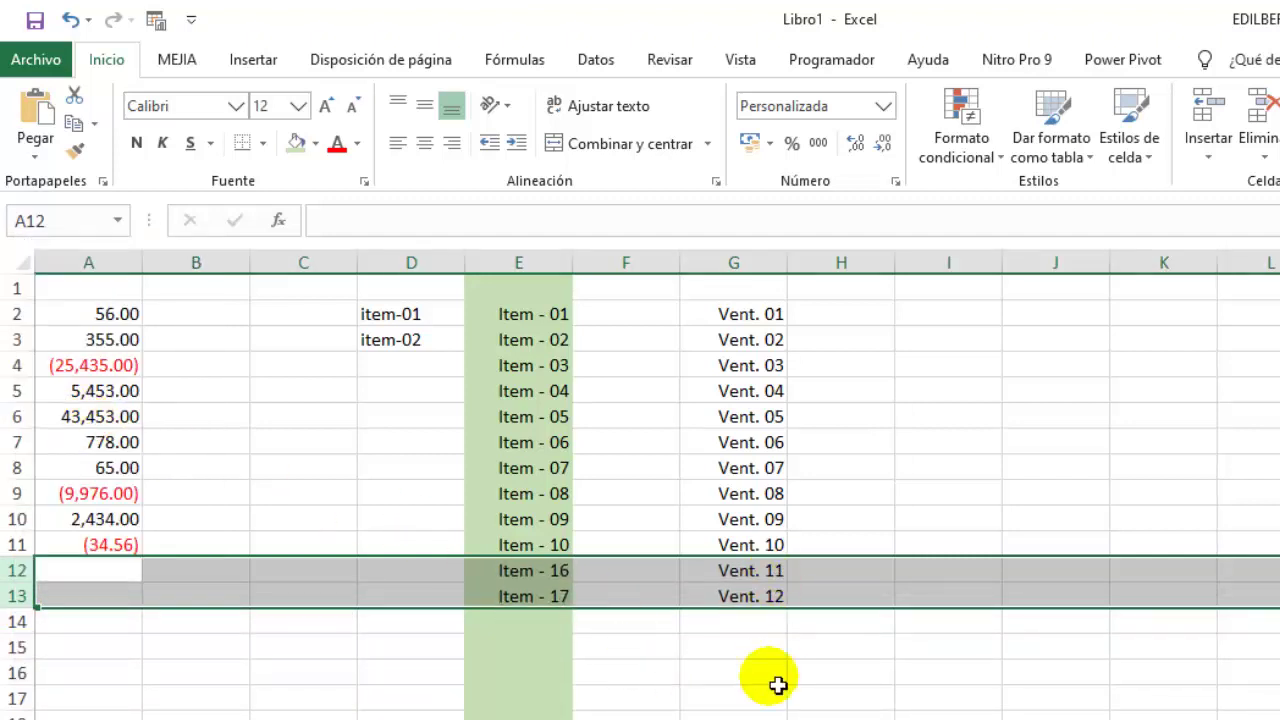
pyautogui.click(777, 650)
# Fill G12's Vent. numbering further down column G past Vent. 16.
pyautogui.click(765, 575)
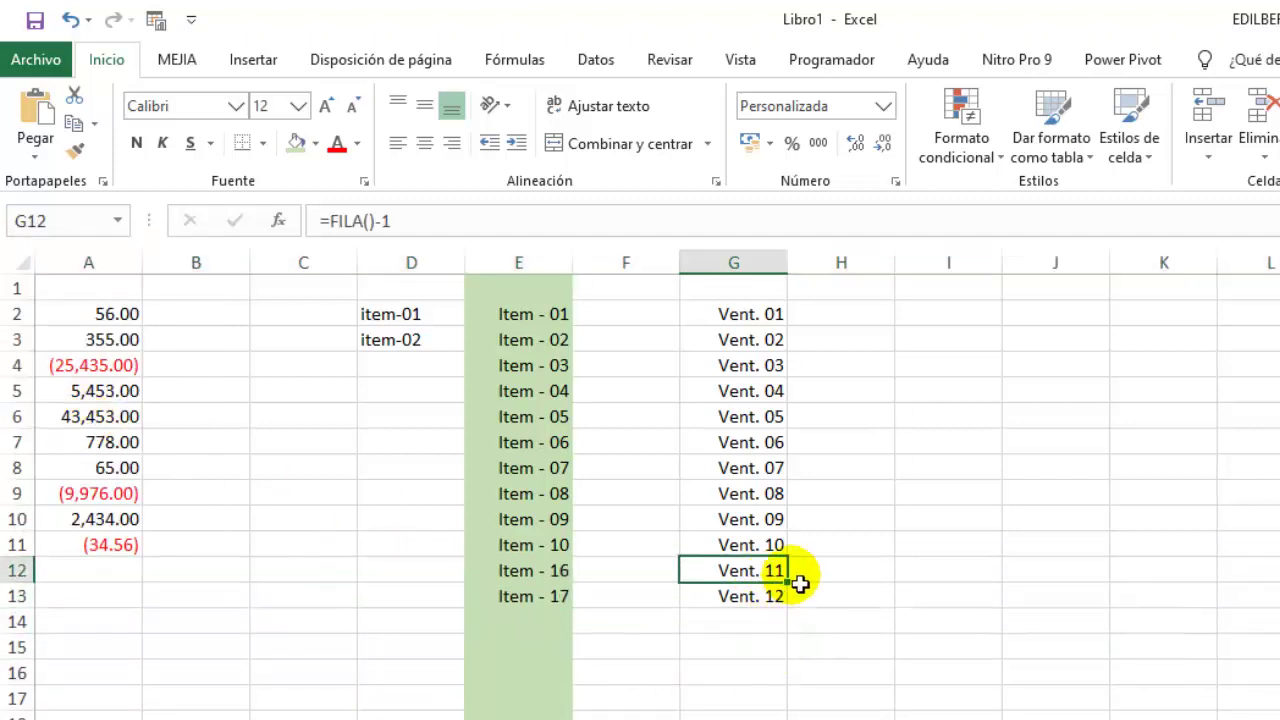
pyautogui.moveTo(787, 582); pyautogui.dragTo(740, 718)
pyautogui.click(916, 552)
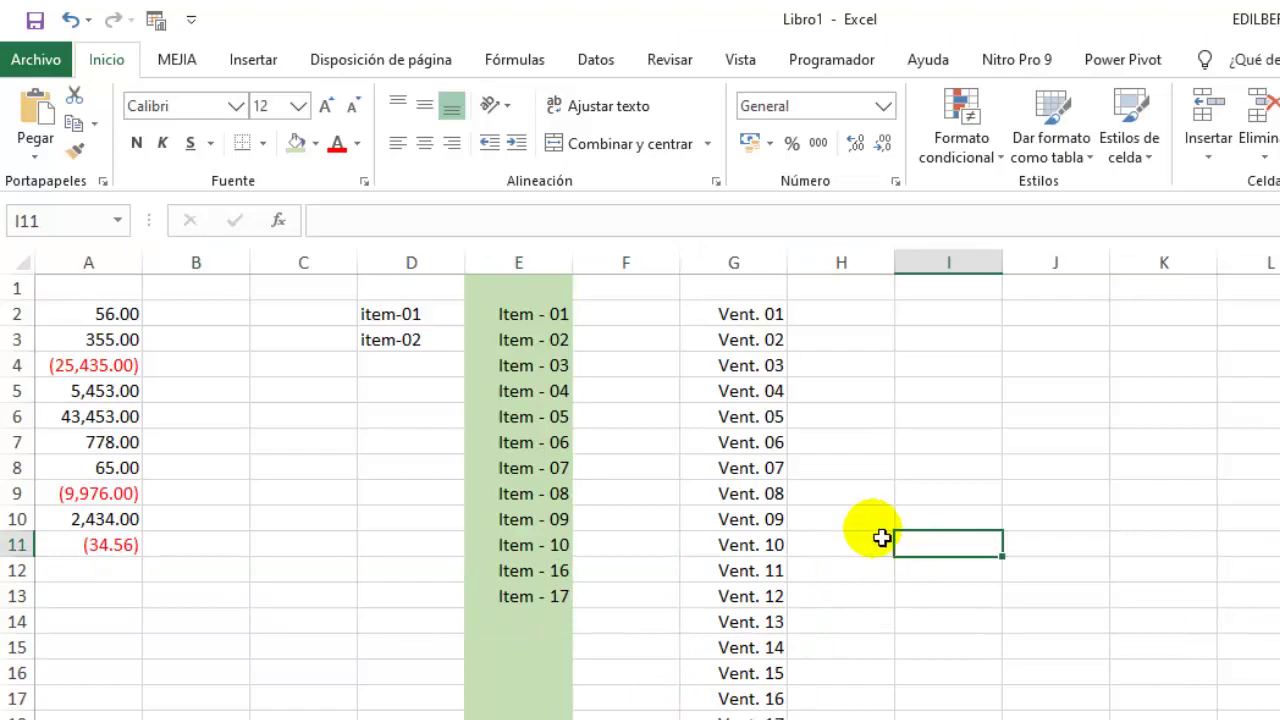